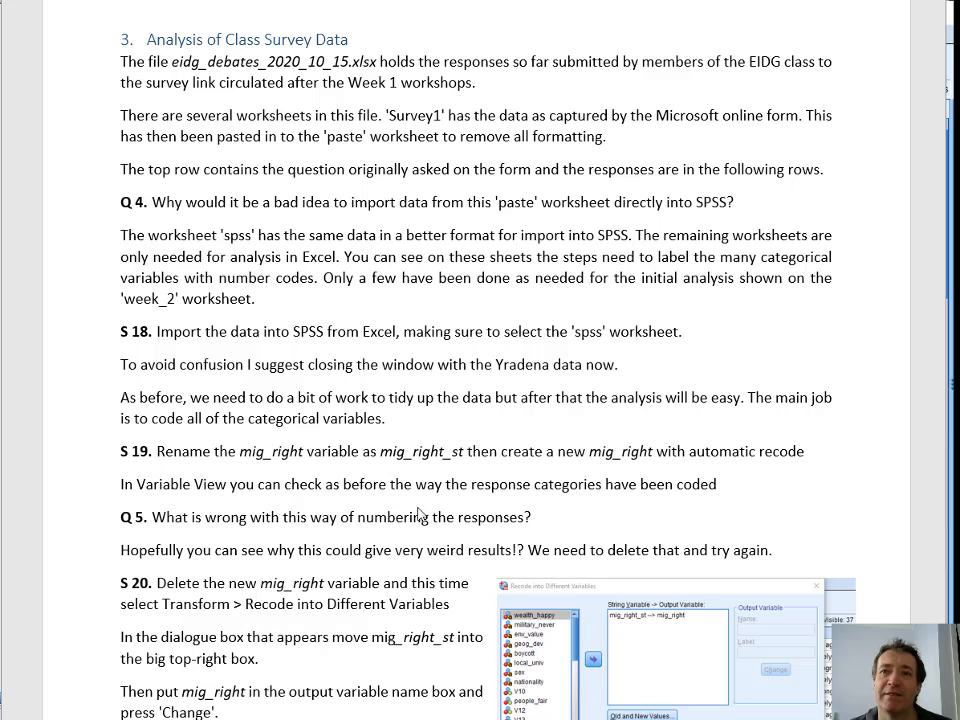
Step: Switch to the SPSS Data Editor and rename the mig_right variable as mig_right_st
key(alt+Tab)
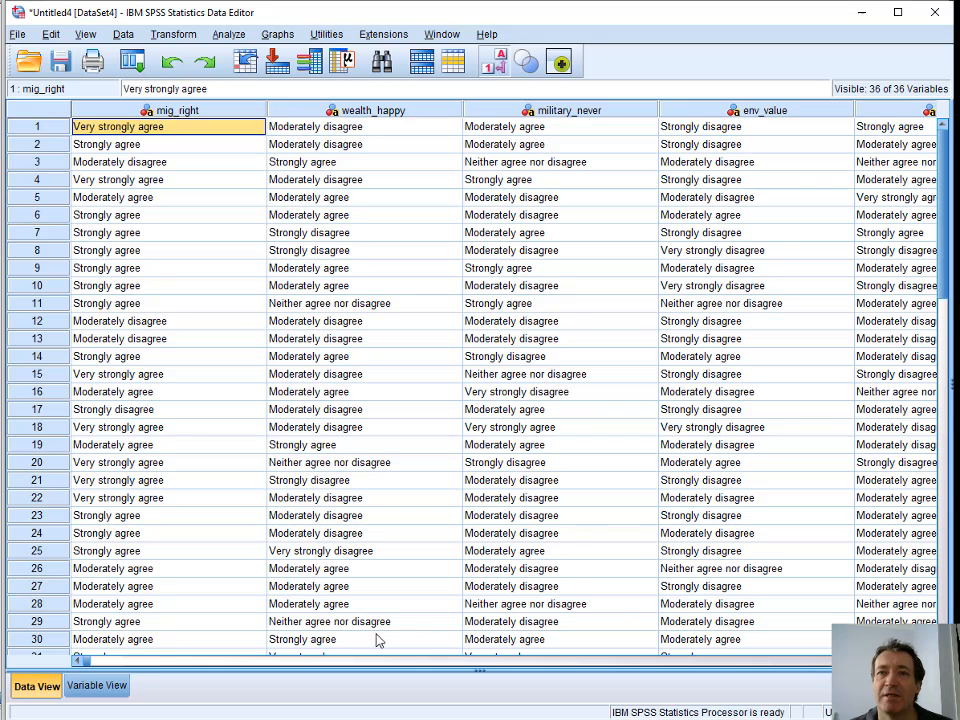
click(100, 685)
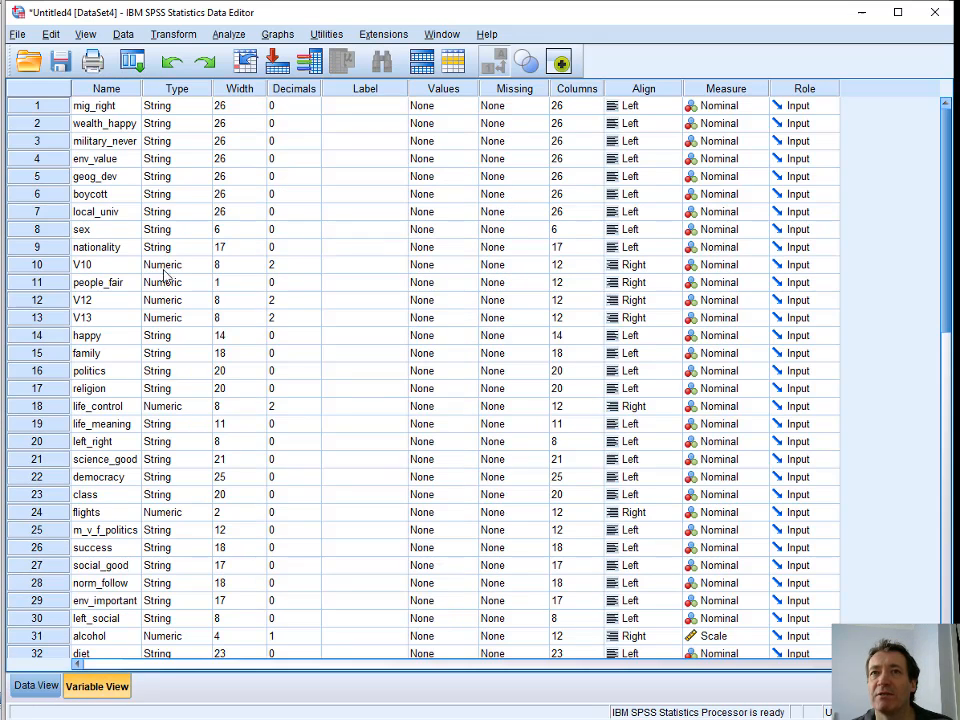
click(110, 108)
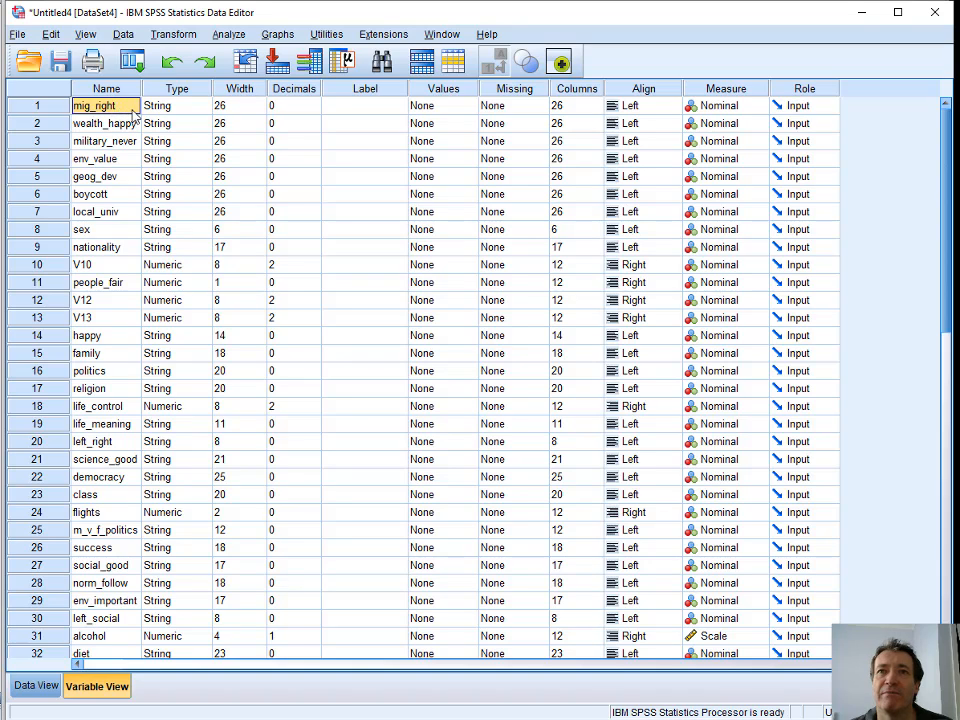
double_click(107, 110)
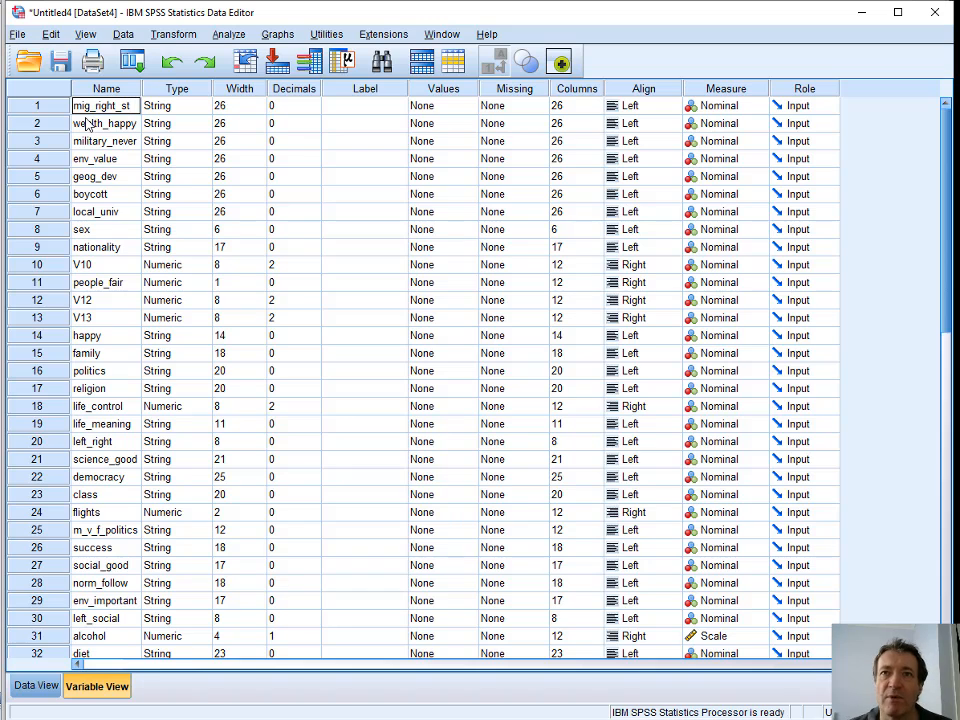
key(Return)
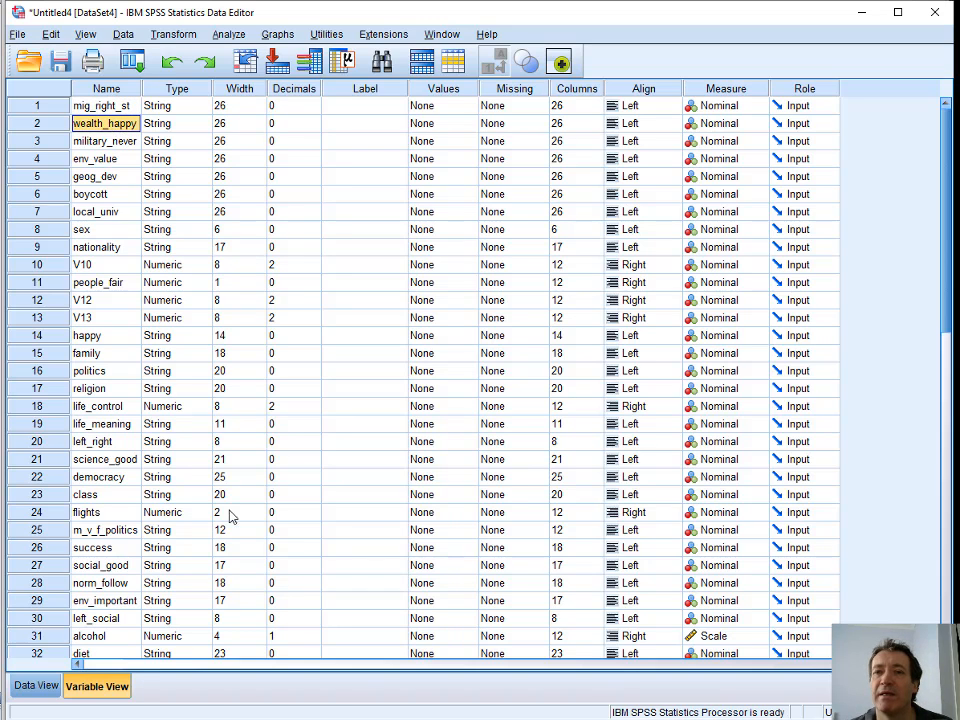
Step: Automatically recode mig_right_st into a new variable named mig_right, starting from the lowest value
click(36, 684)
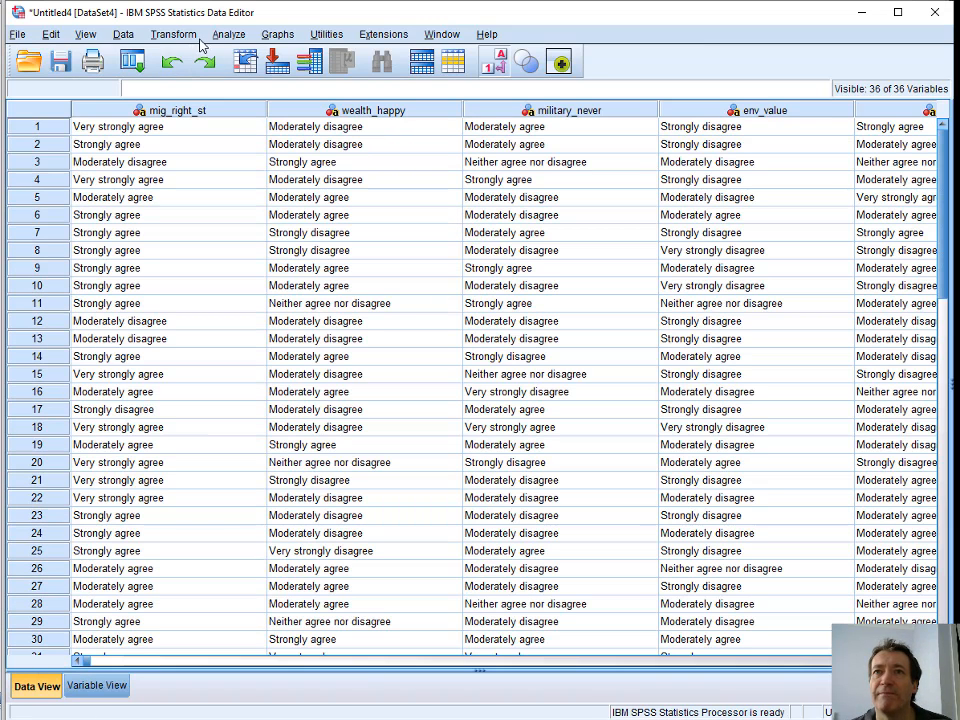
click(165, 34)
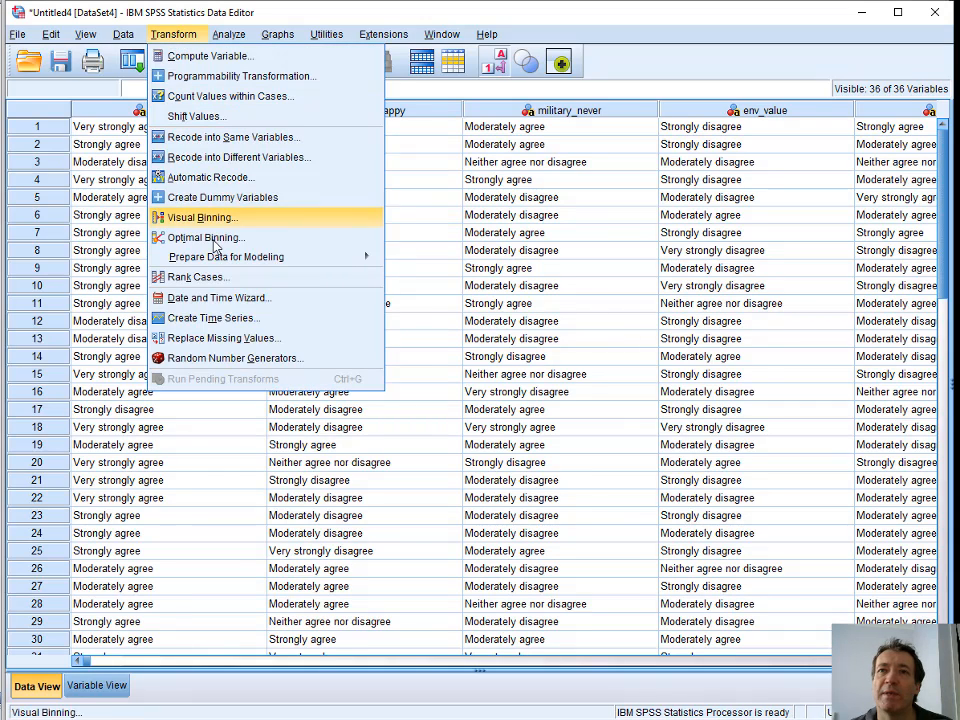
click(181, 176)
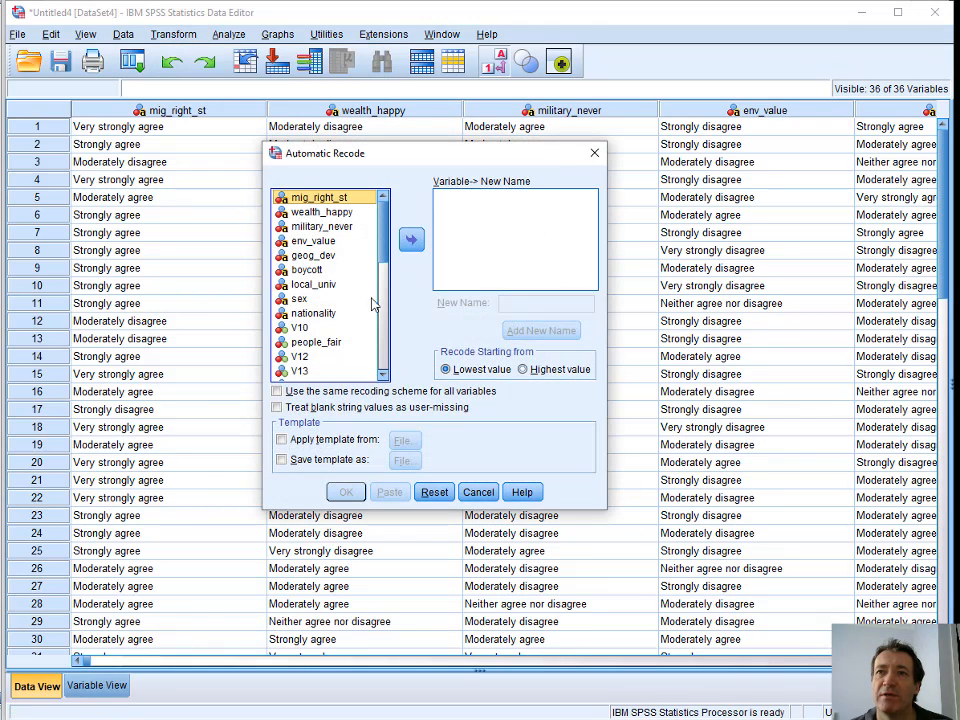
click(411, 239)
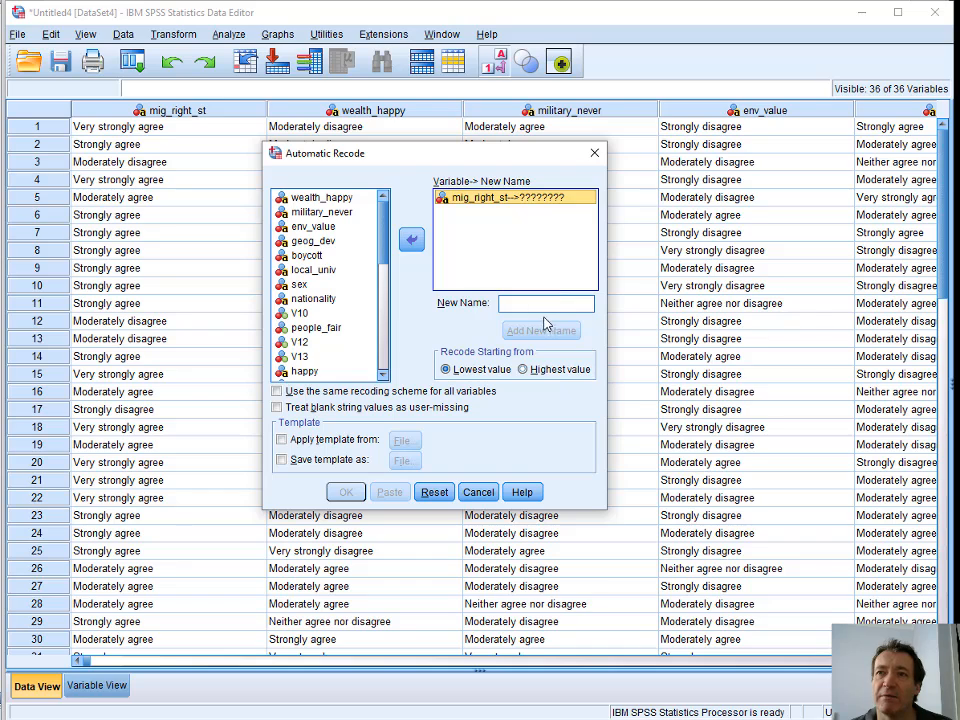
click(522, 300)
text(m)
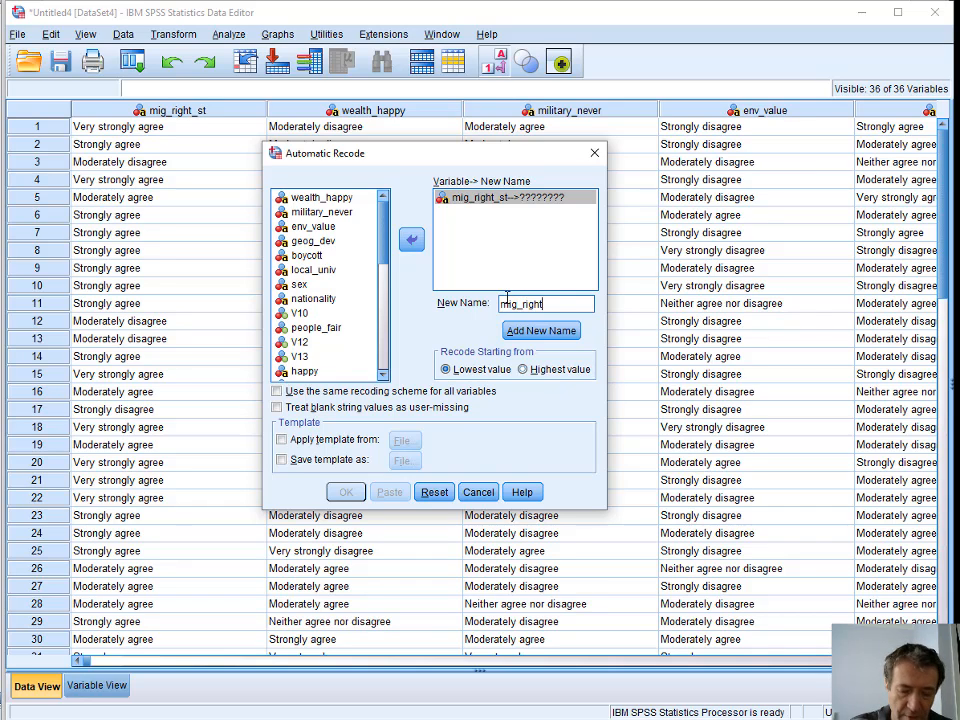
text(ig_right)
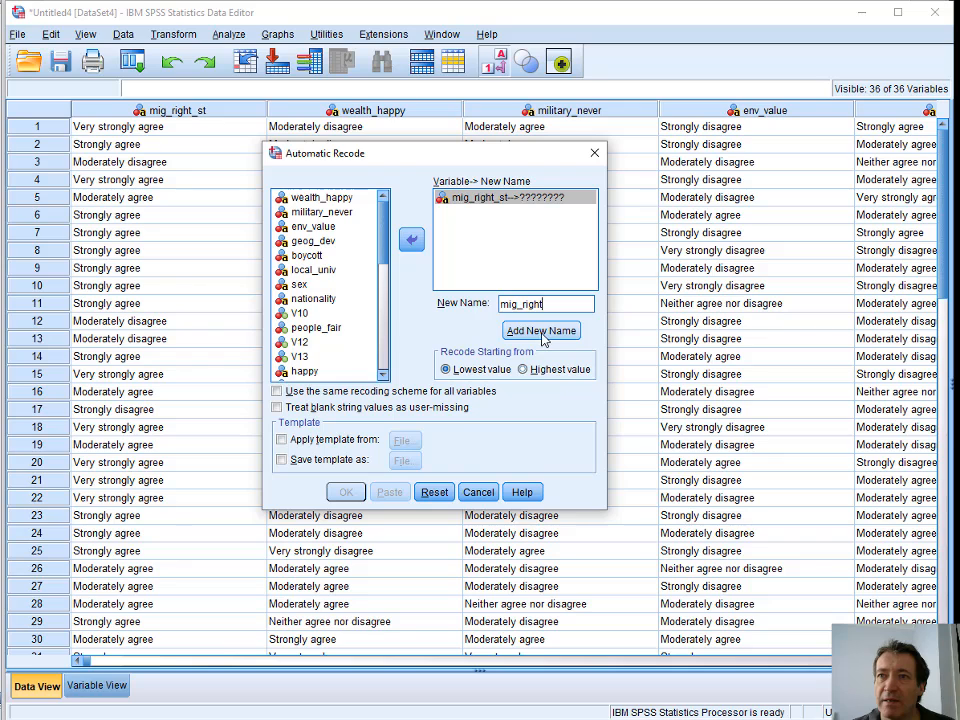
click(530, 330)
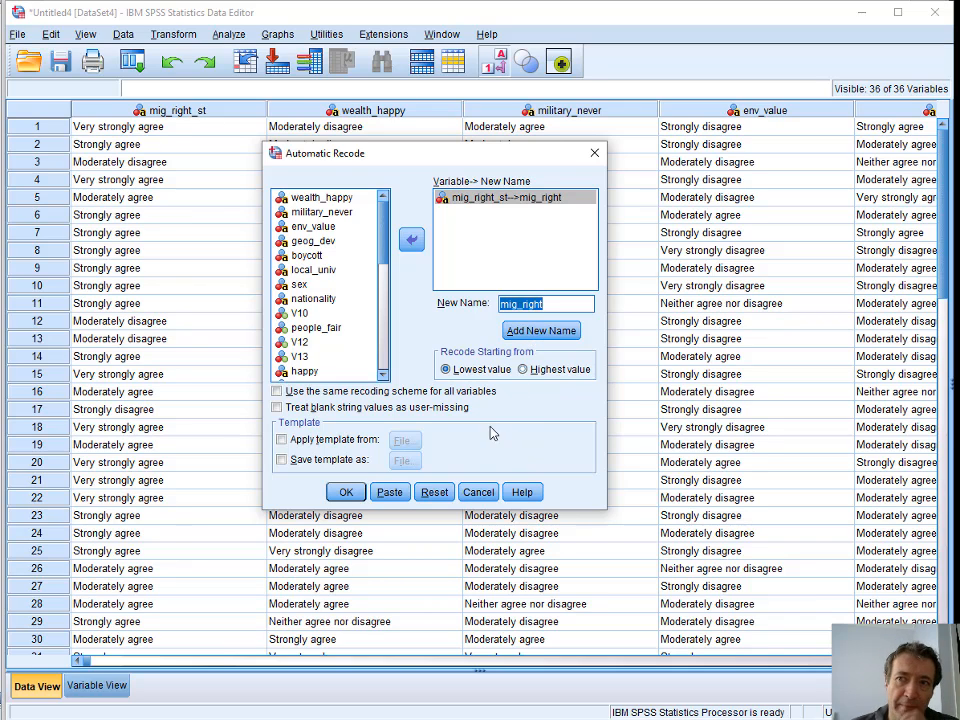
click(344, 491)
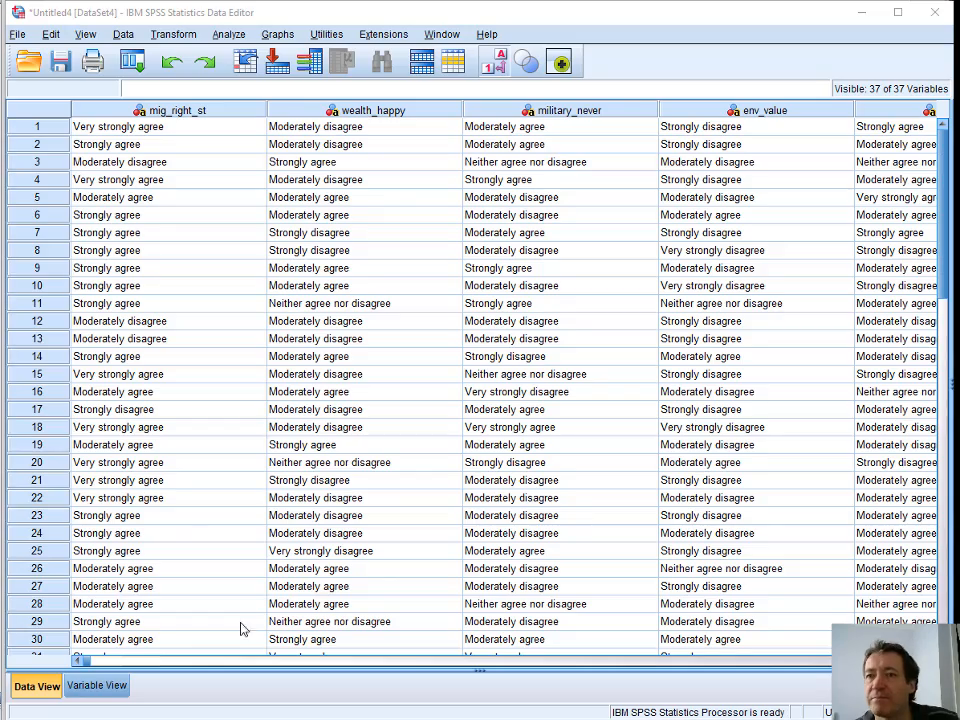
Step: Inspect the numeric codes behind several responses in the new mig_right data column
drag(79, 660, 812, 666)
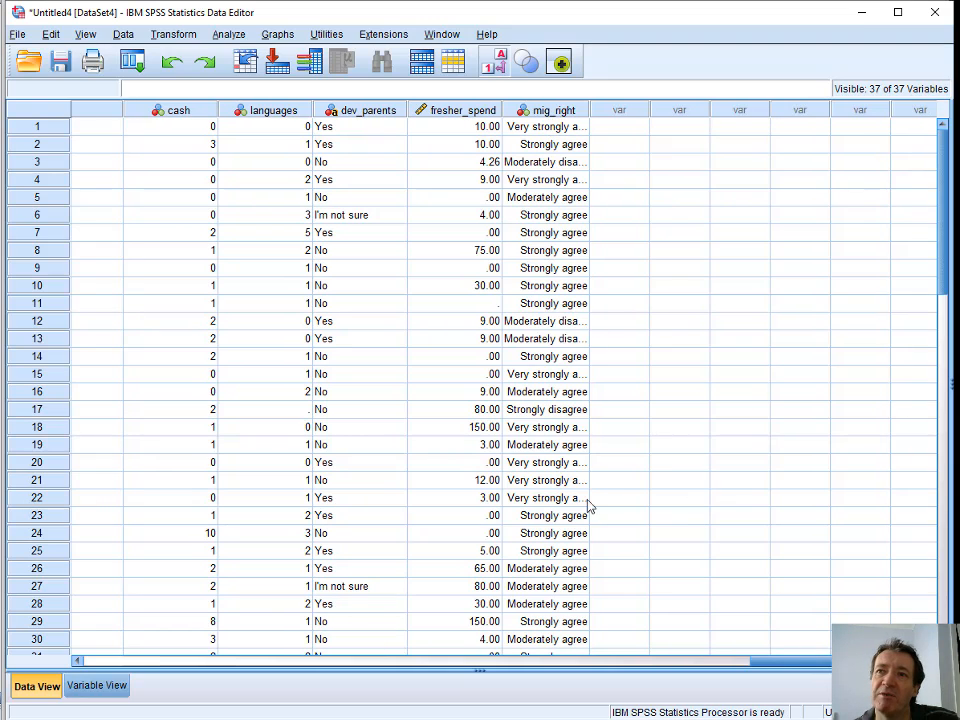
click(548, 232)
click(546, 358)
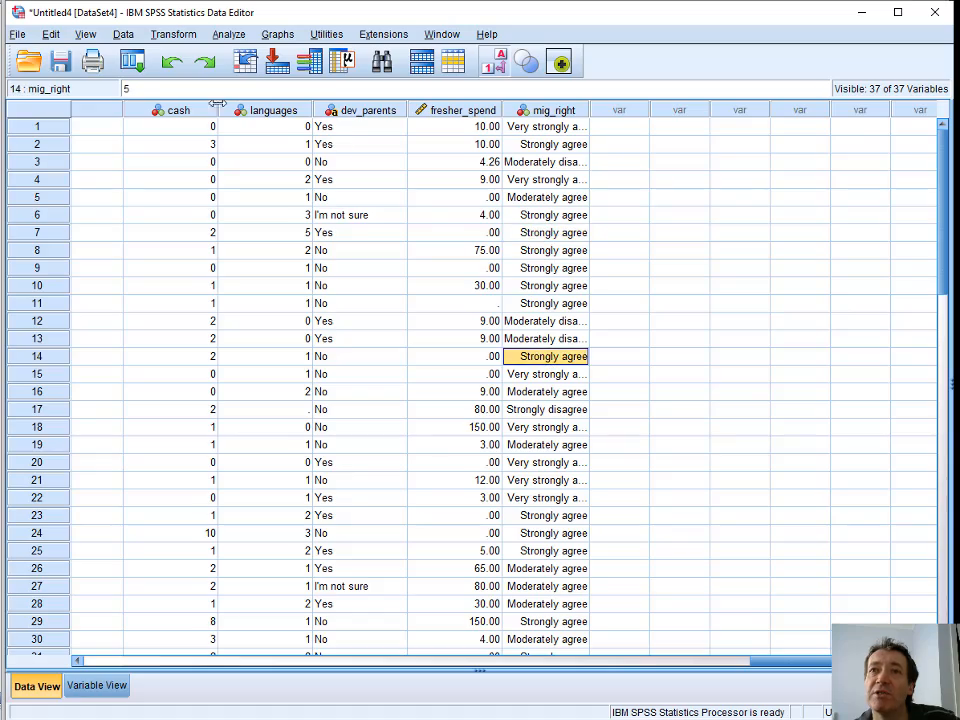
click(555, 568)
click(578, 428)
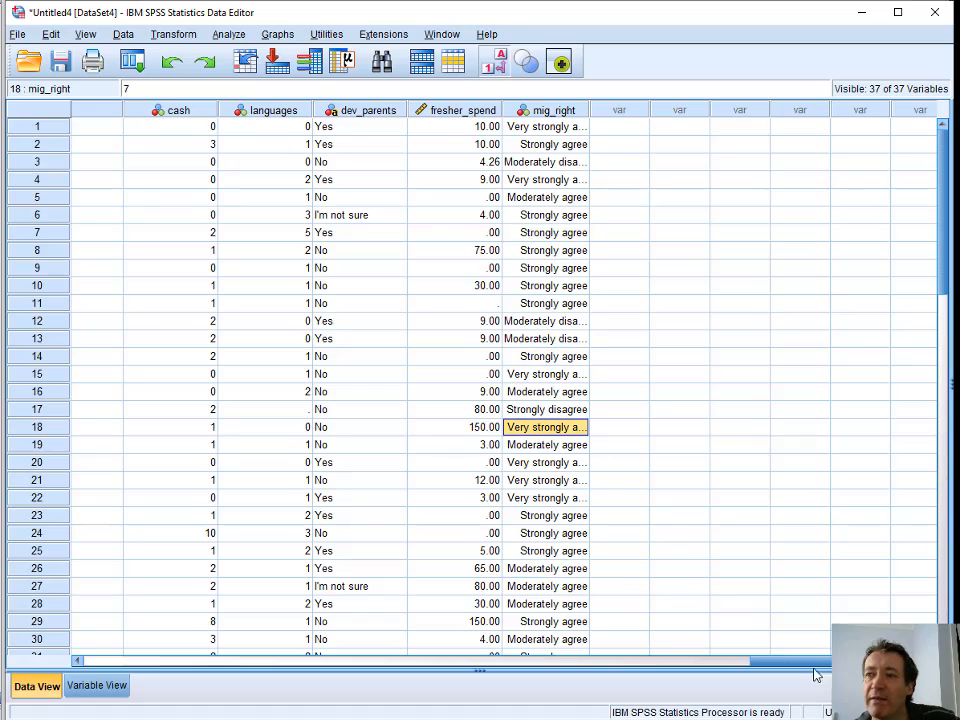
Step: Review the value labels assigned to mig_right to check how the response categories are numbered
drag(812, 663, 194, 681)
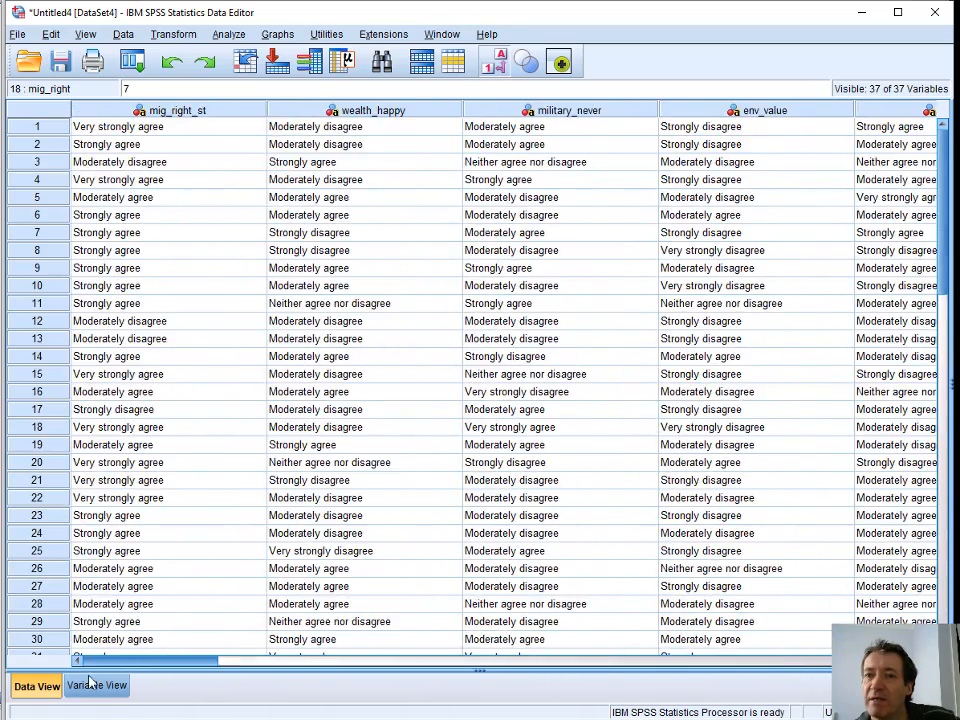
click(98, 686)
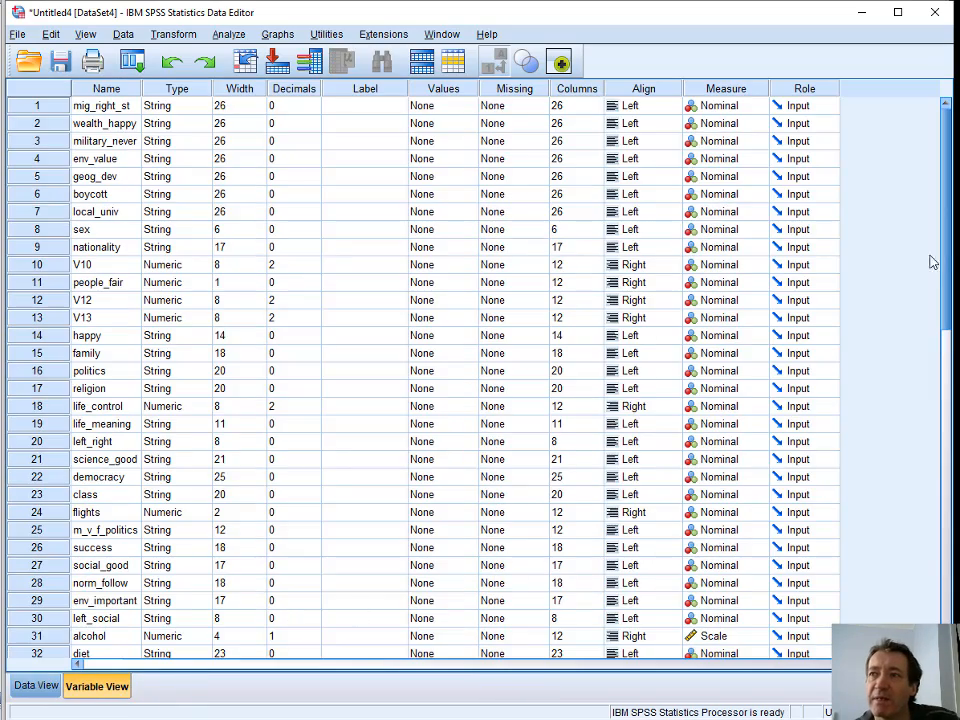
drag(935, 261, 885, 380)
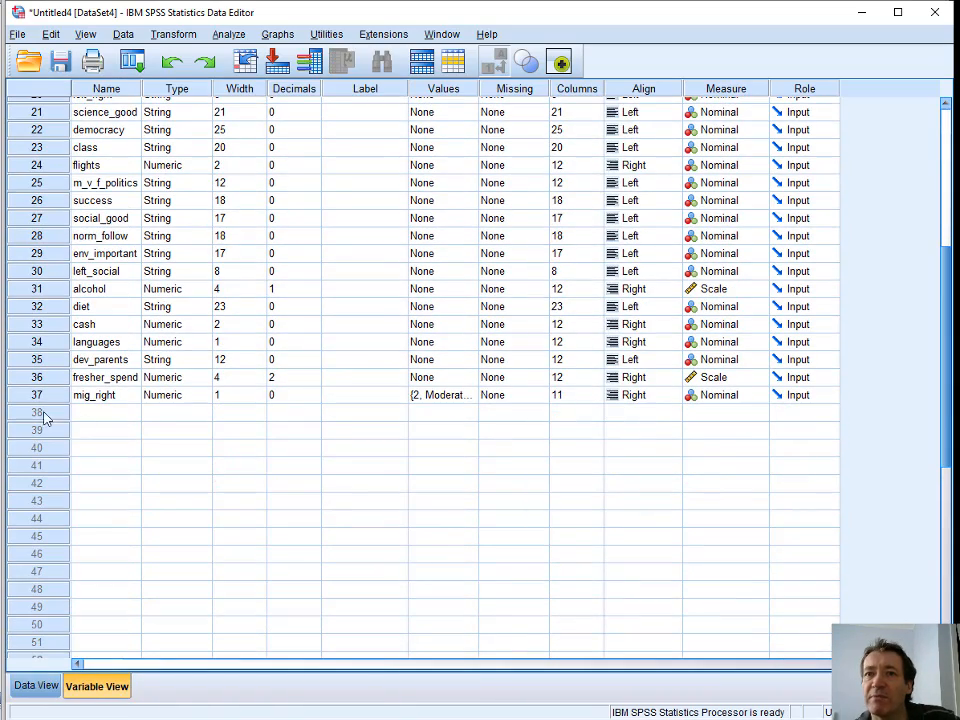
click(100, 397)
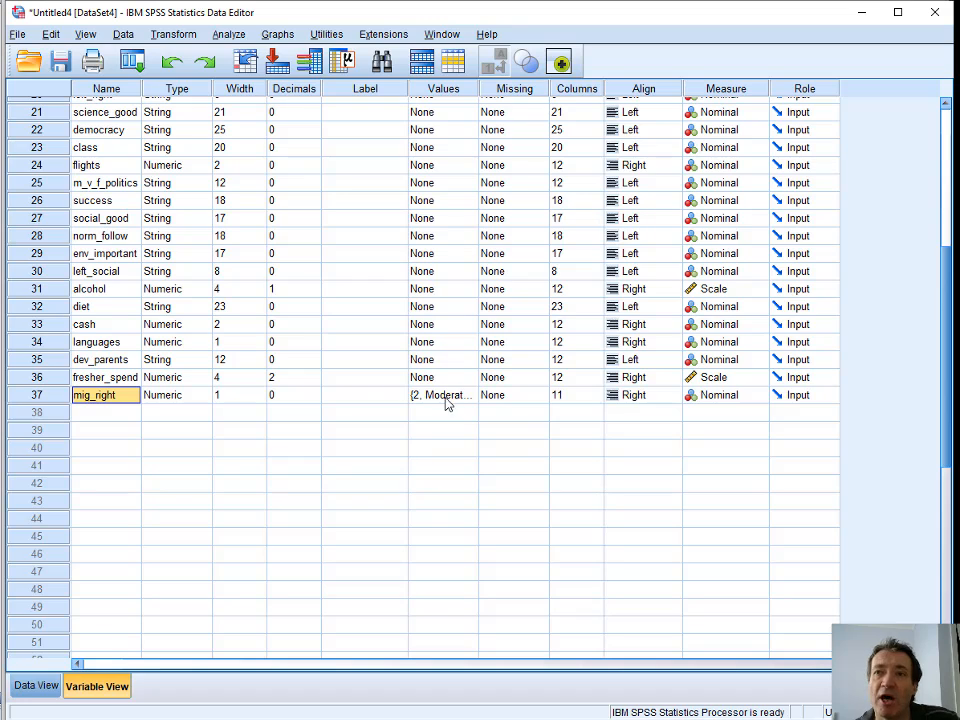
click(446, 398)
click(468, 398)
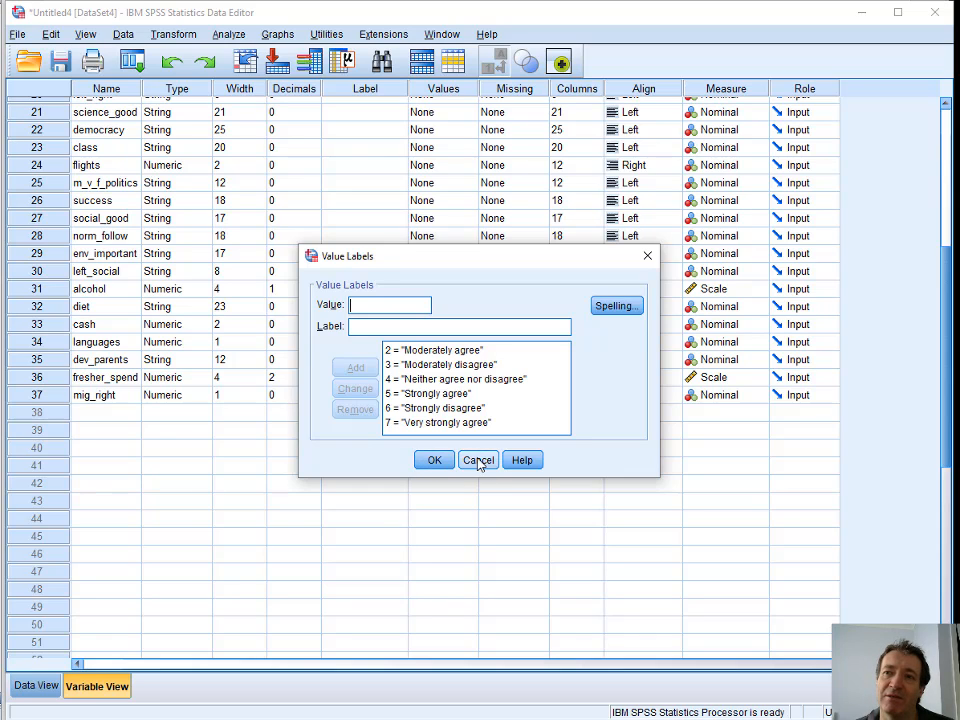
click(440, 459)
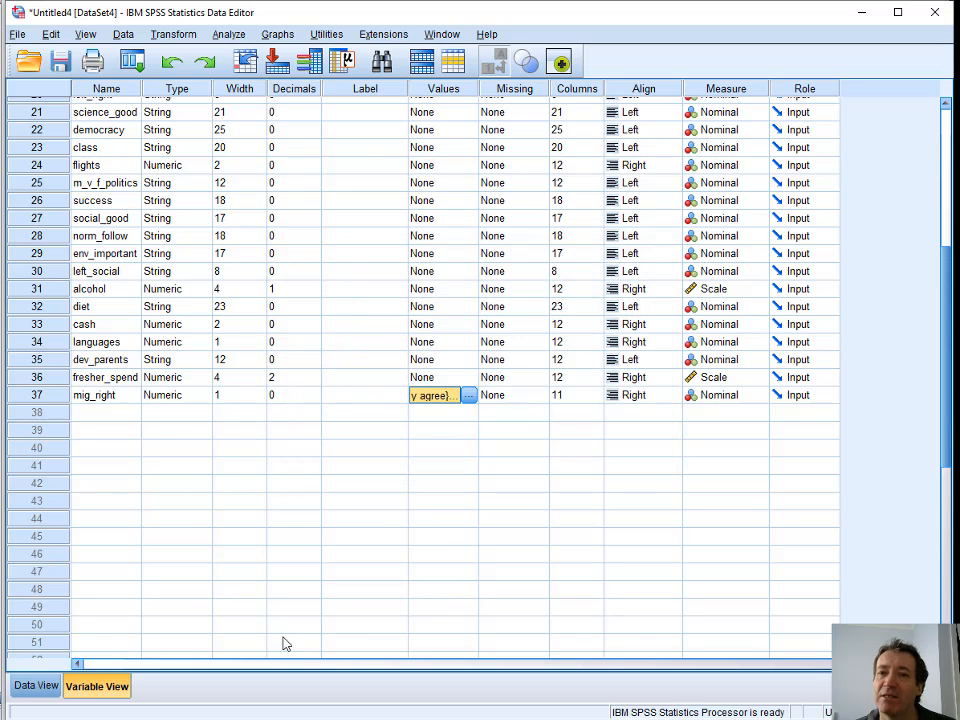
Step: Delete the automatically recoded mig_right variable from the dataset
click(37, 395)
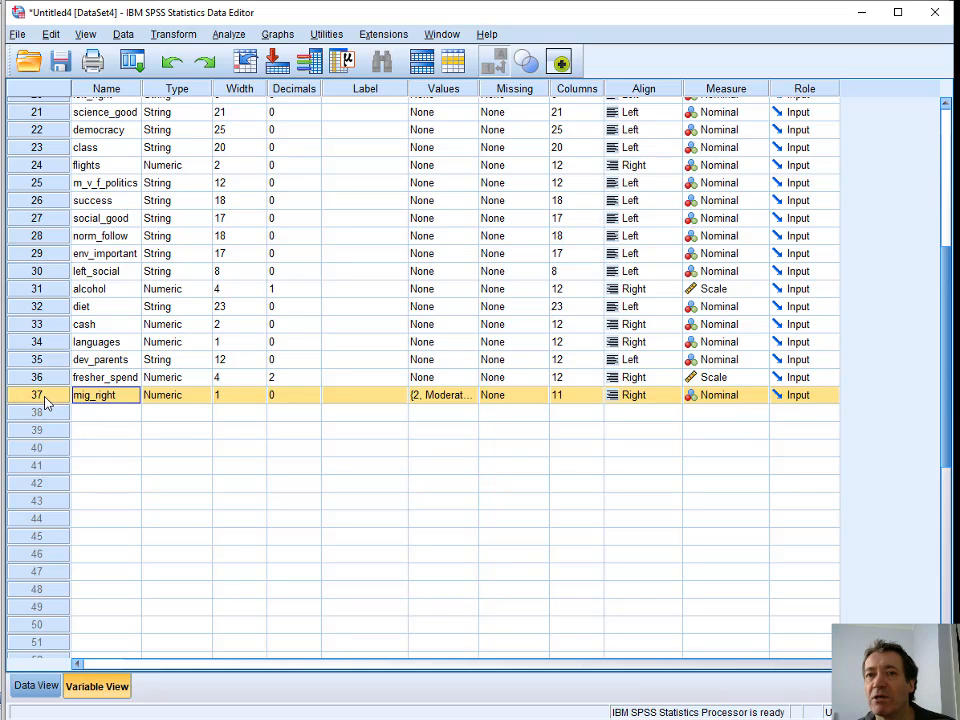
right_click(44, 397)
click(75, 446)
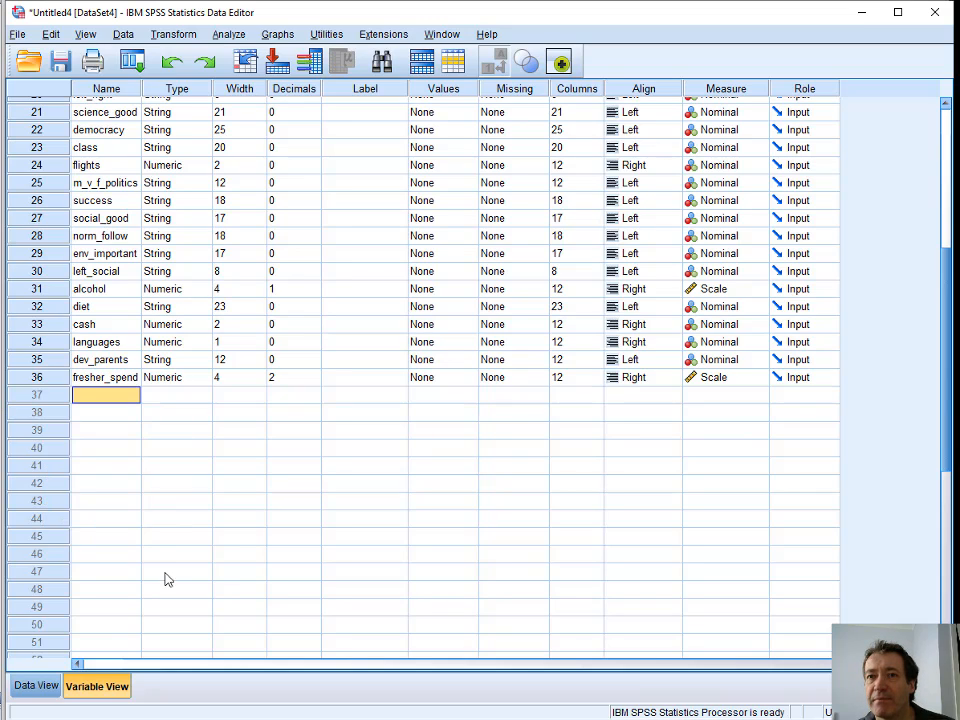
Step: Set up Recode into Different Variables with mig_right_st as the input and mig_right as the output variable
click(40, 686)
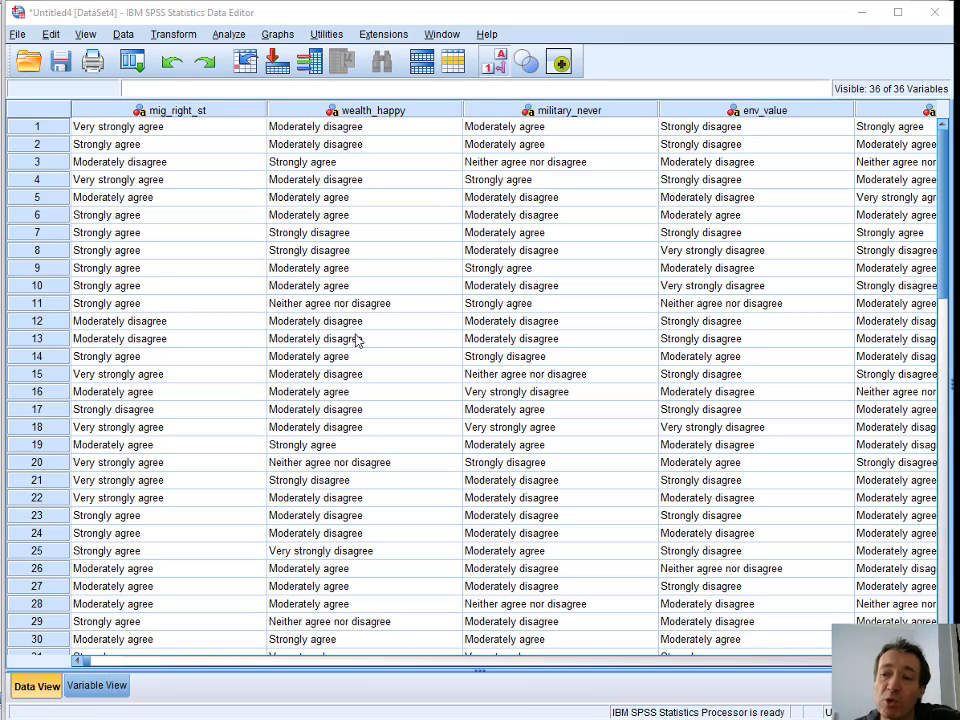
click(174, 34)
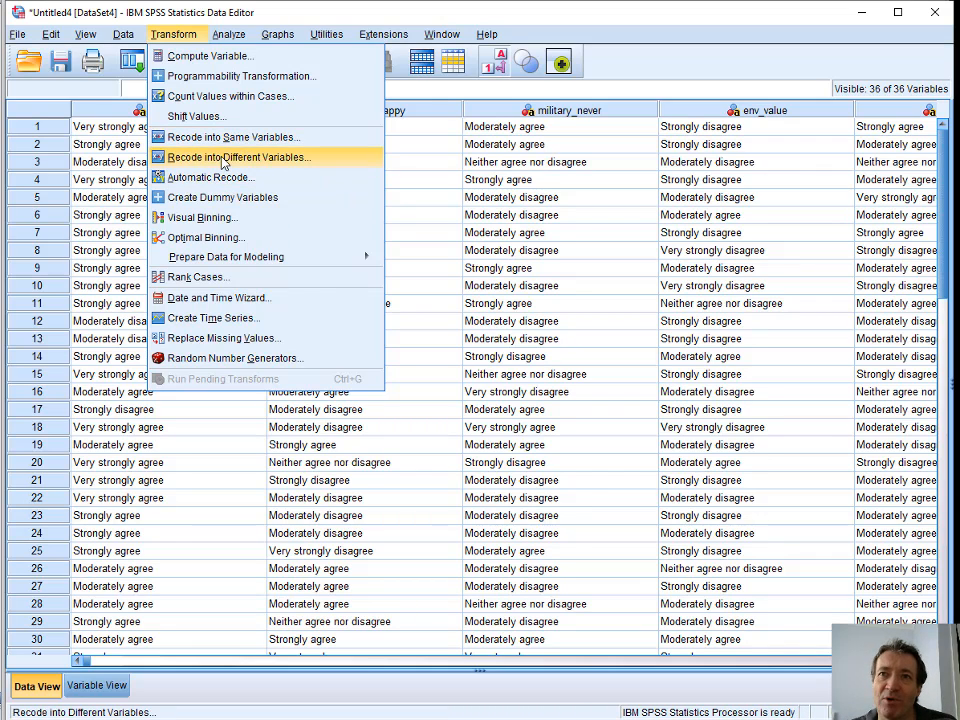
click(213, 157)
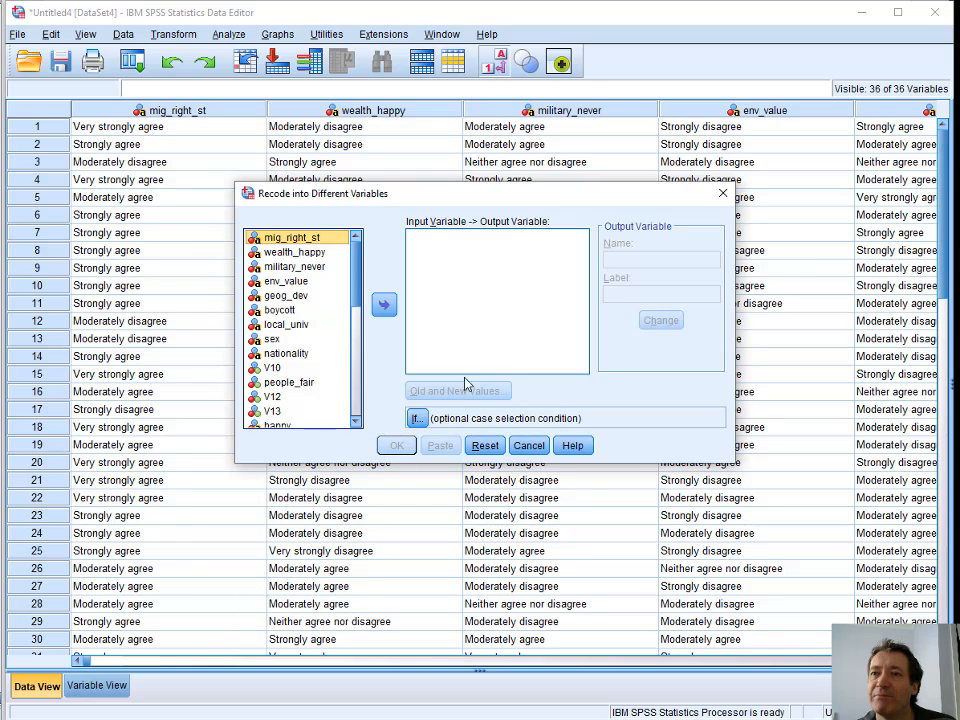
click(384, 304)
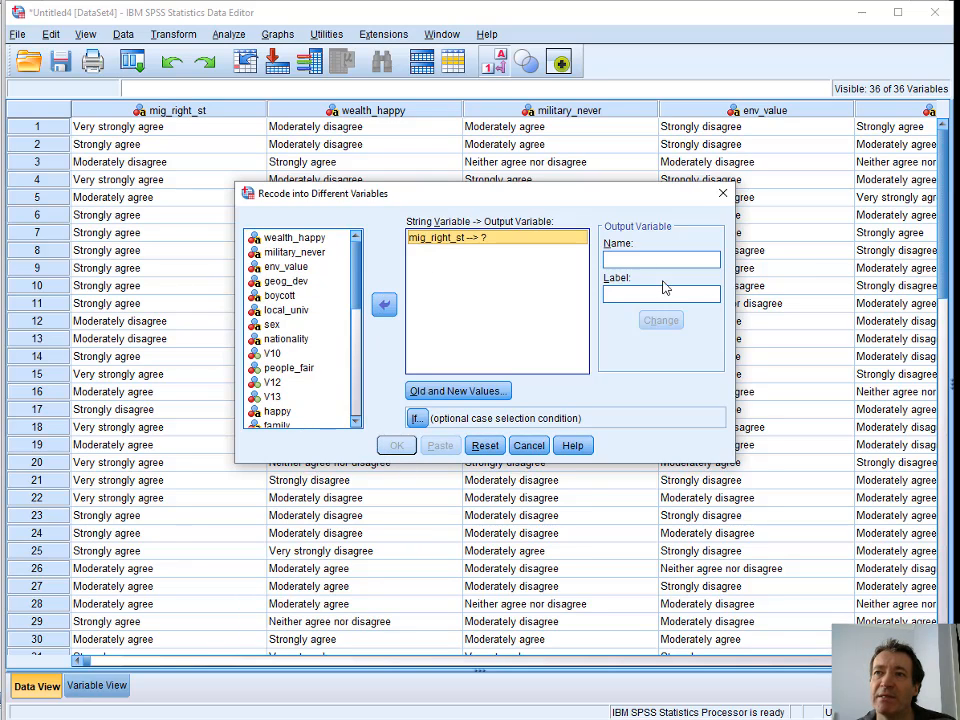
click(630, 258)
text(mig_right)
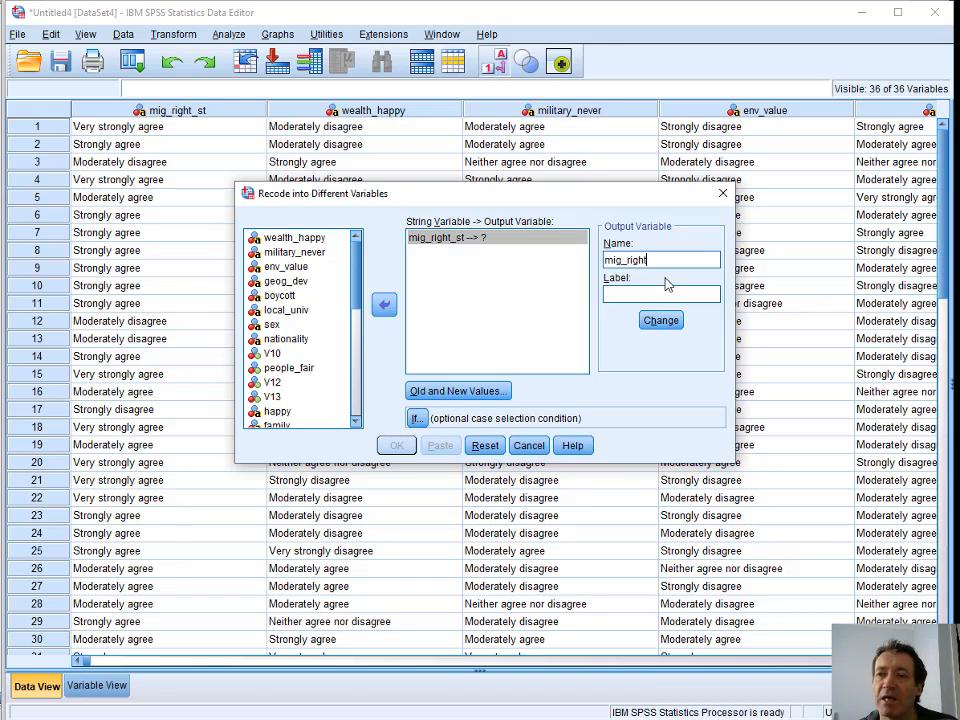
click(662, 320)
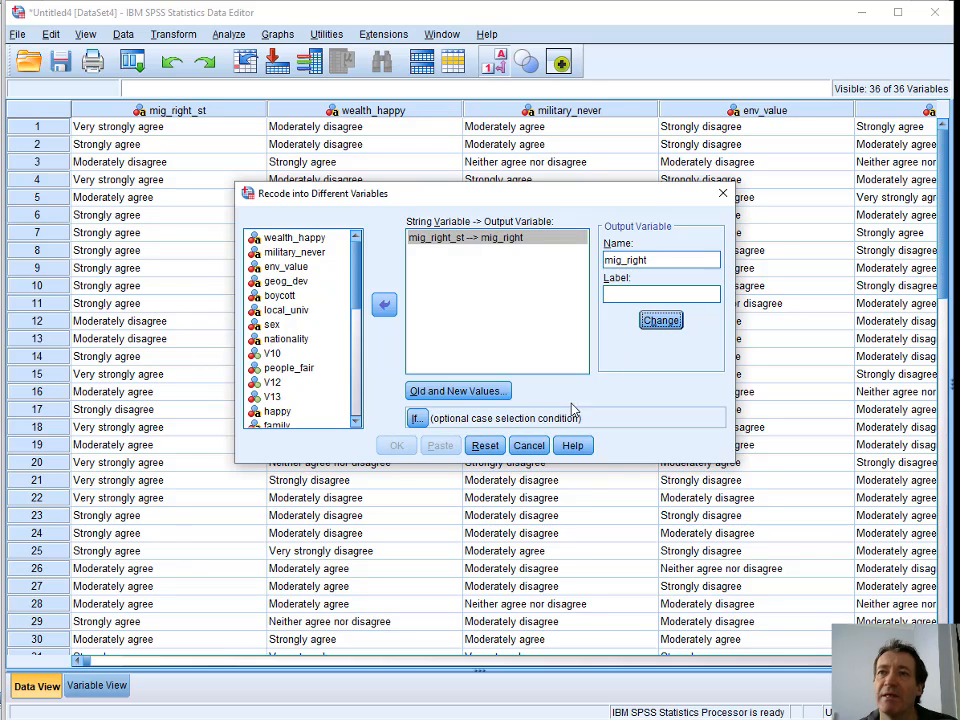
Step: Open the old and new value definitions for the recode and map 'Very strongly disagree' to 1
click(440, 391)
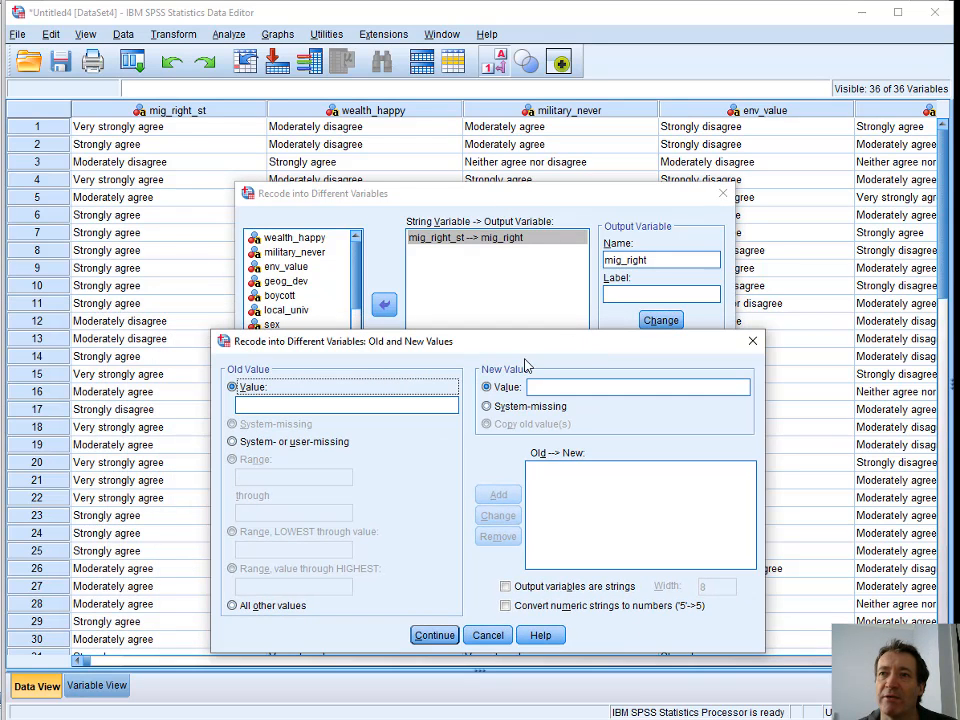
drag(496, 341, 534, 330)
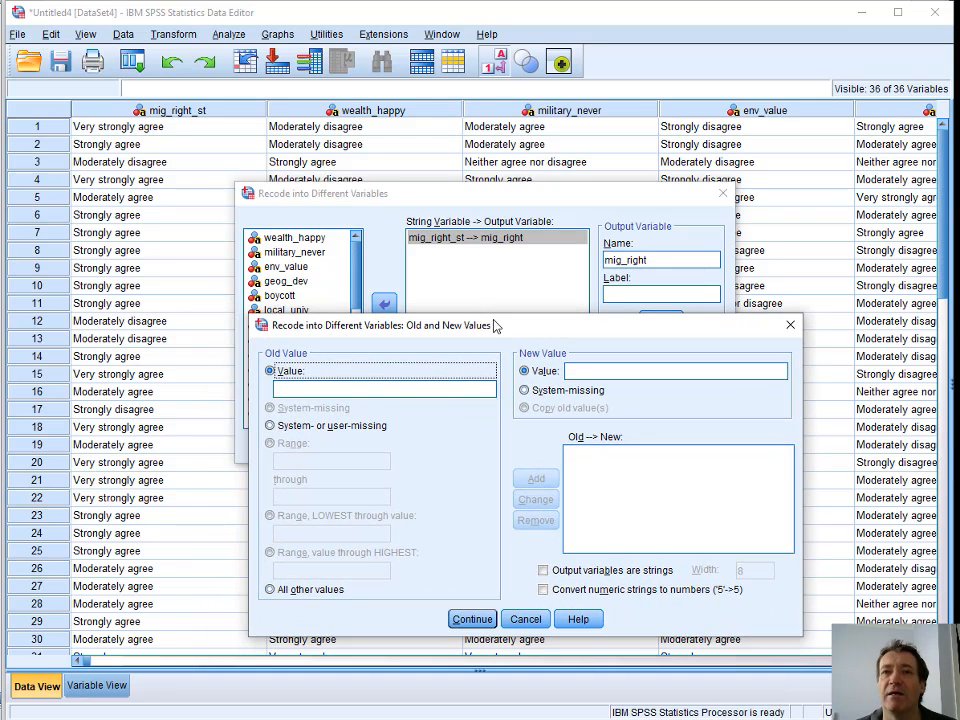
click(307, 390)
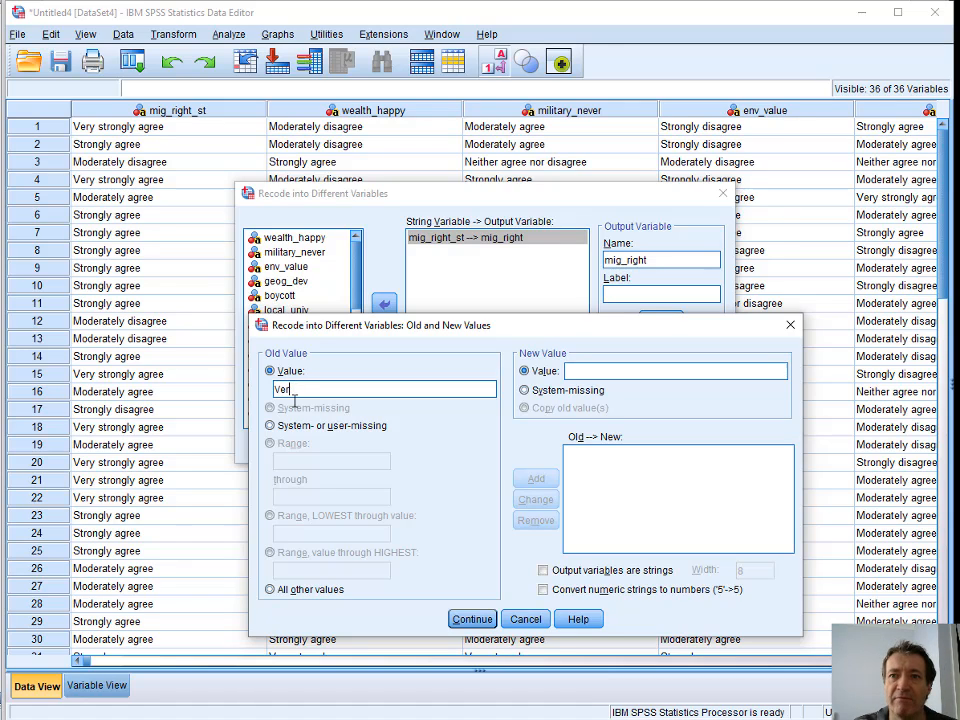
text(trongly disagree)
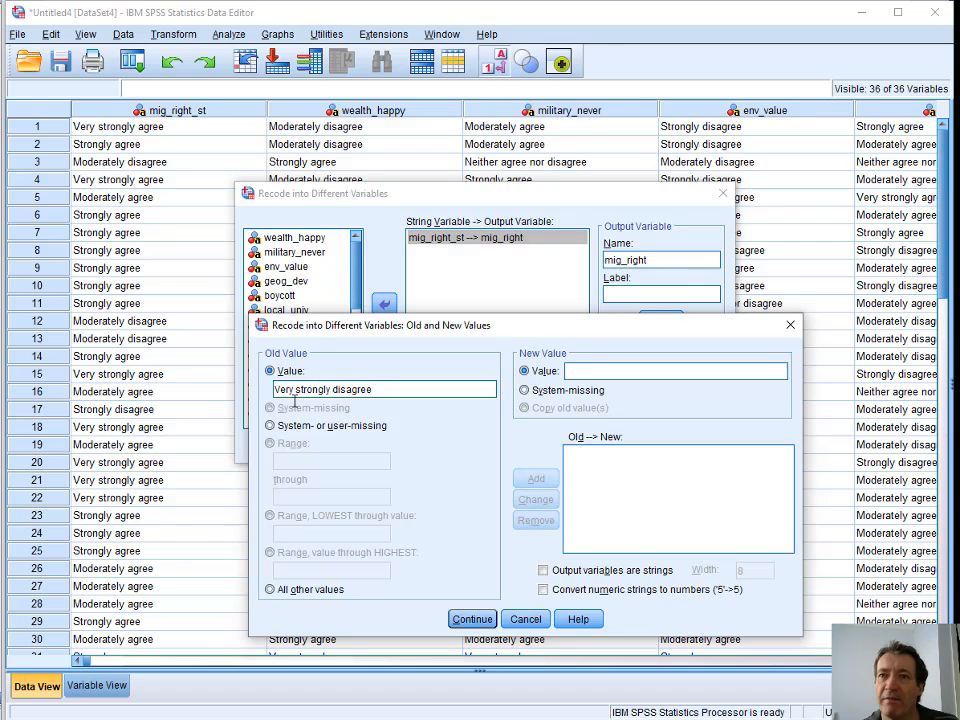
text(1)
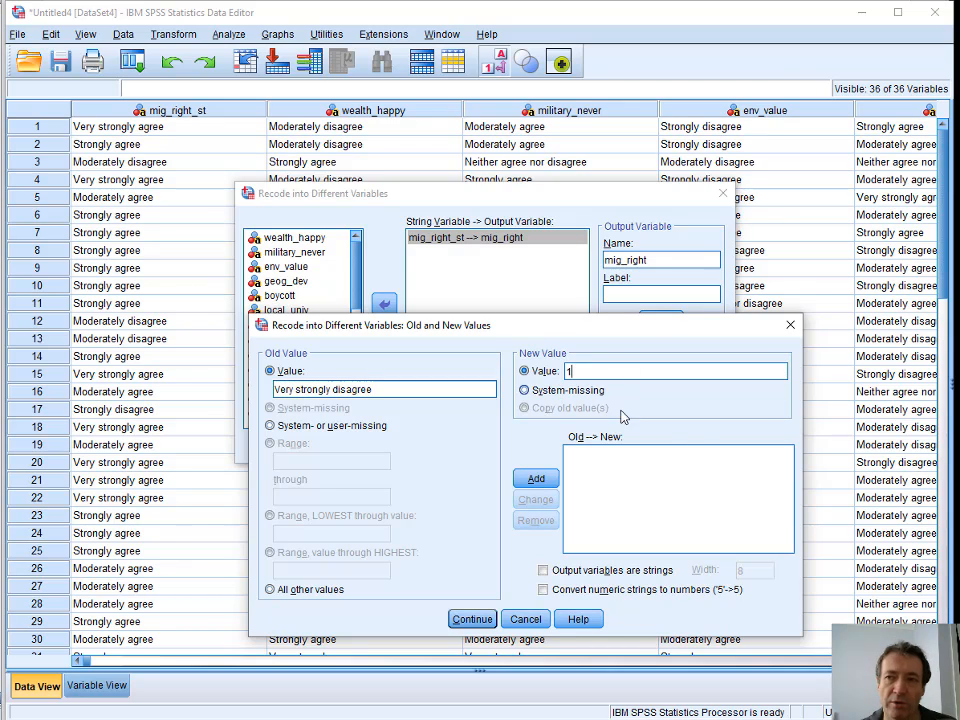
click(537, 479)
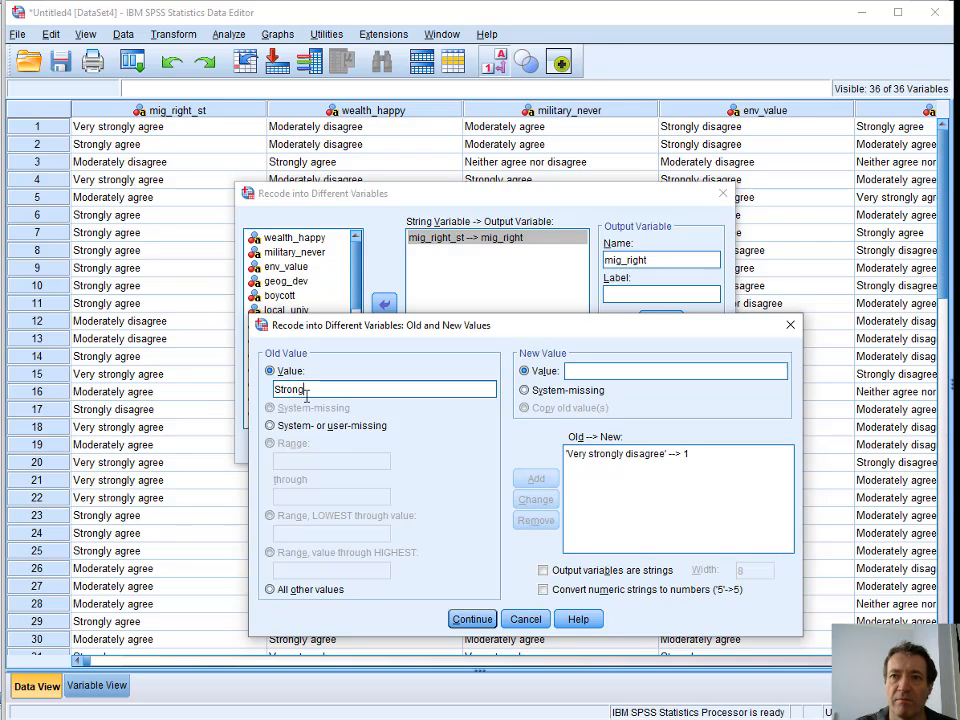
Step: Map the remaining responses in order, from 'Strongly disagree' as 2 up to 'Very strongly agree' as 7, and run the recode
click(306, 397)
text(Strongly disagree)
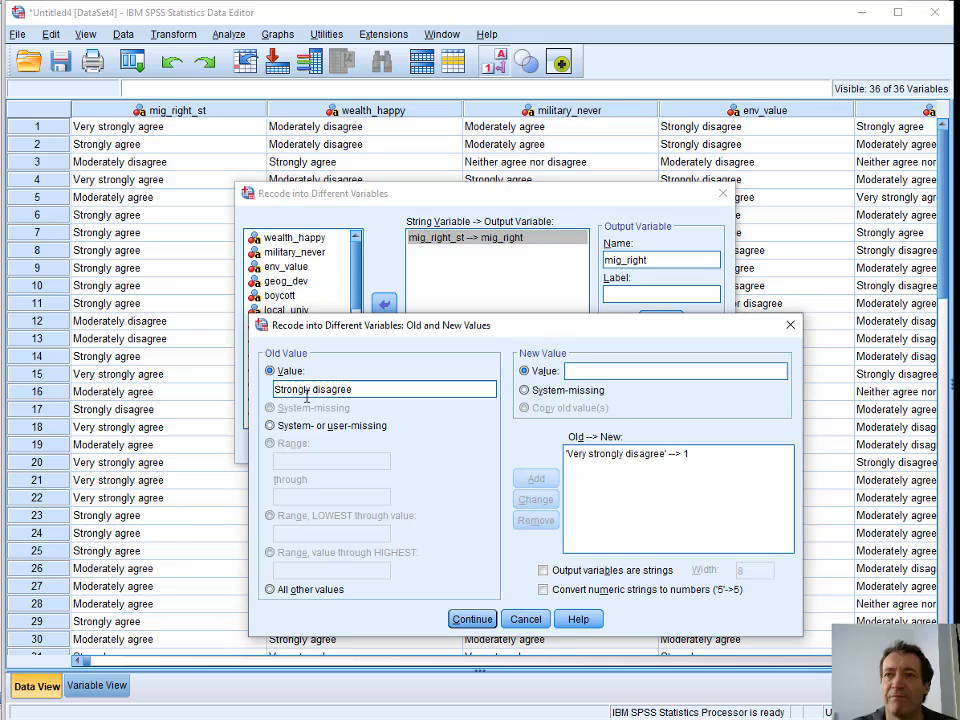
key(Tab)
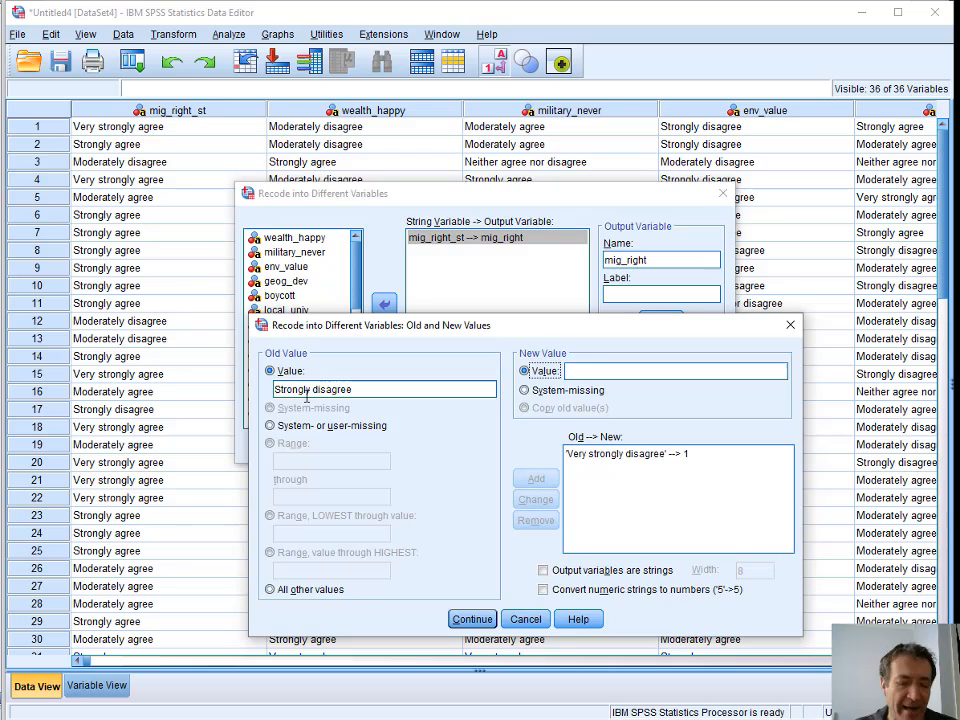
key(Tab)
text(2)
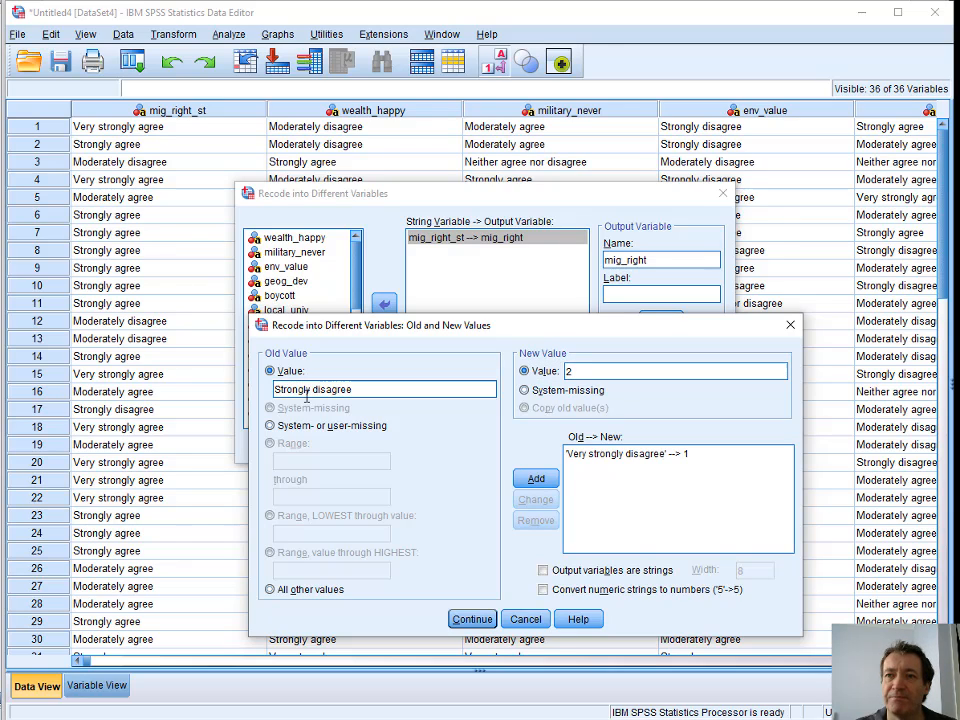
key(alt+a)
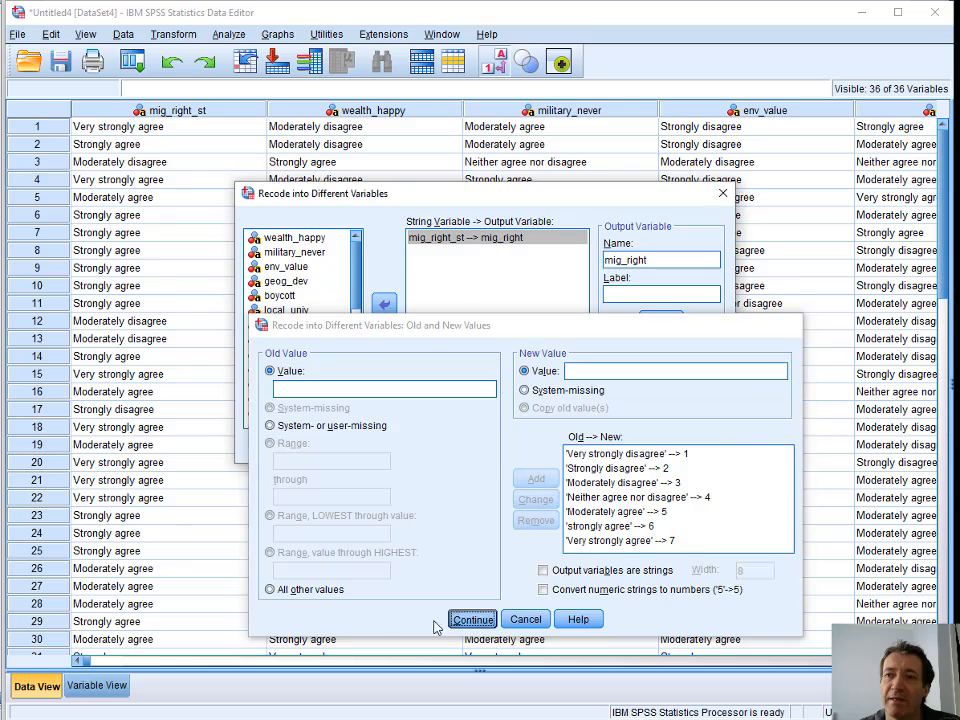
click(472, 620)
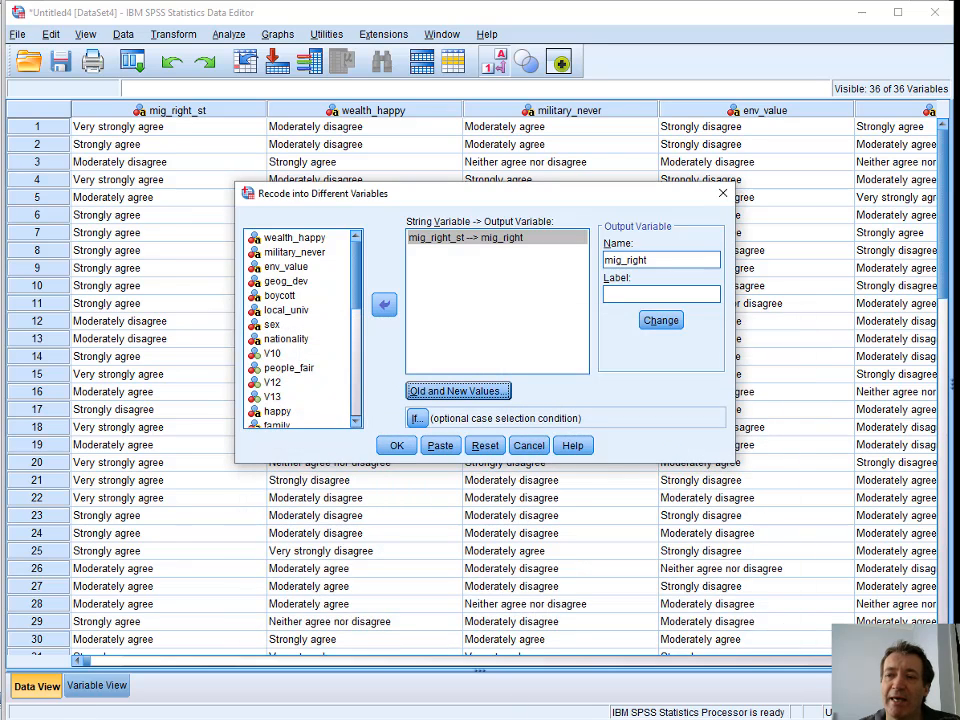
click(397, 446)
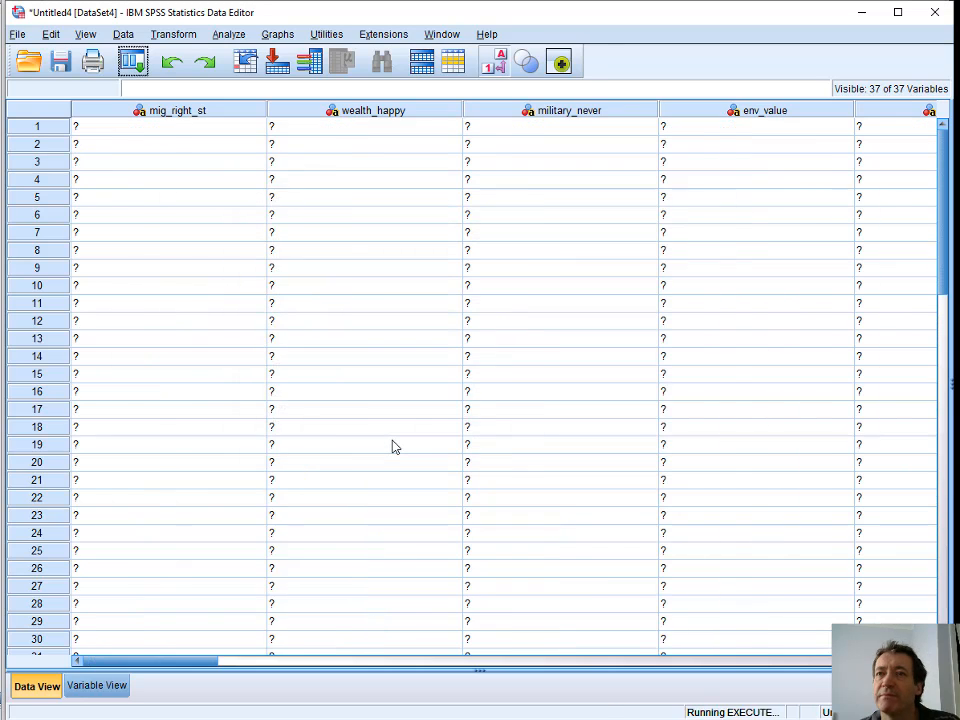
Step: Check the new mig_right data column for missing values and read the worksheet's guidance on correcting a faulty recode
right_click(392, 442)
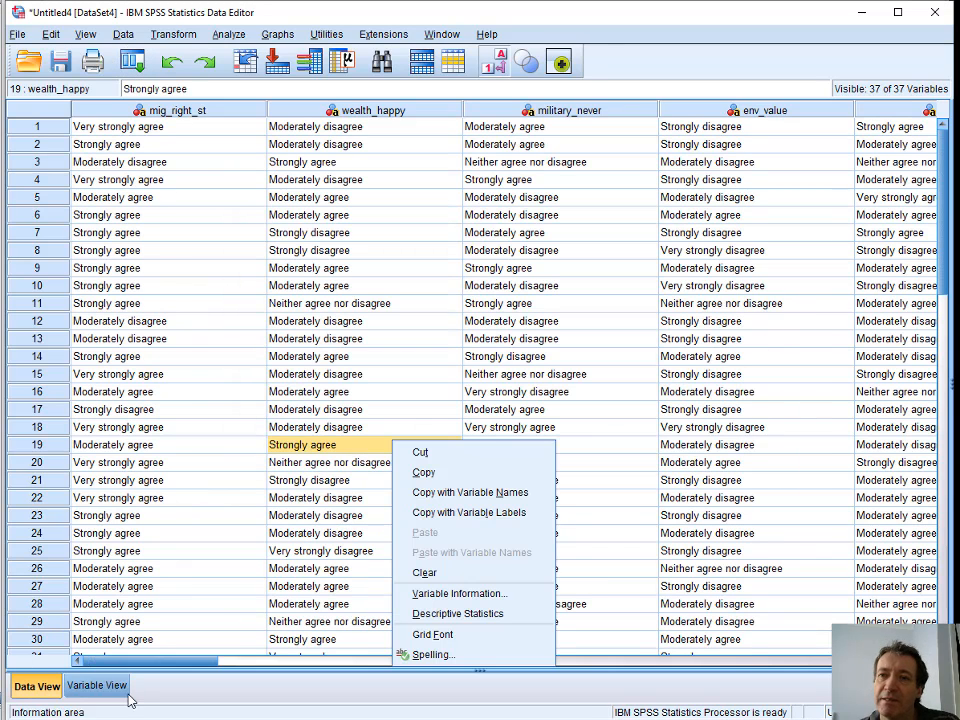
click(327, 552)
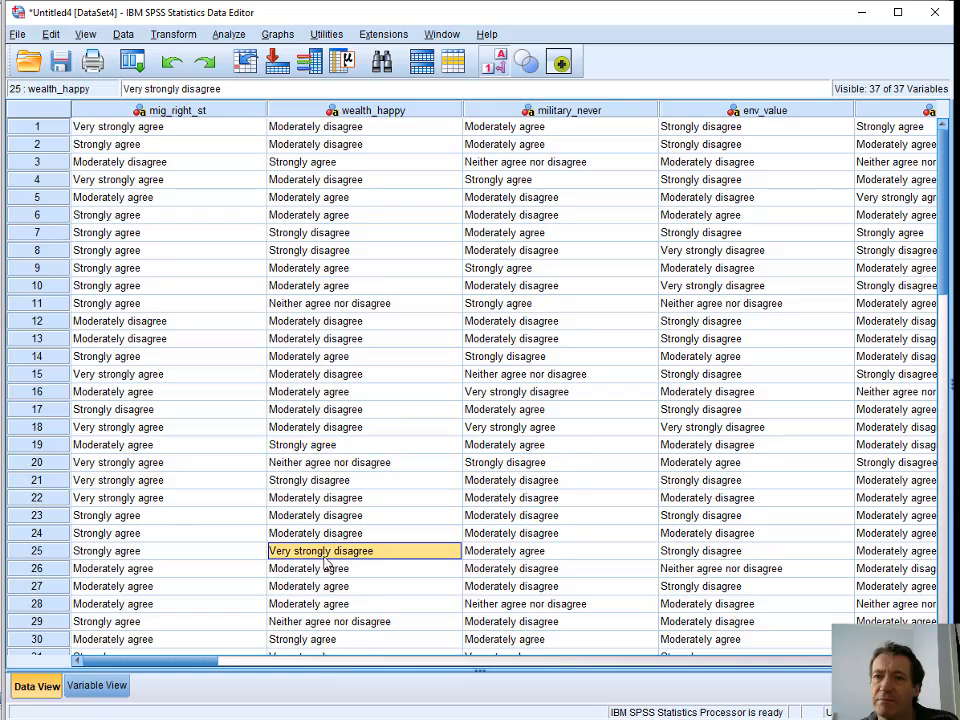
drag(156, 664, 828, 668)
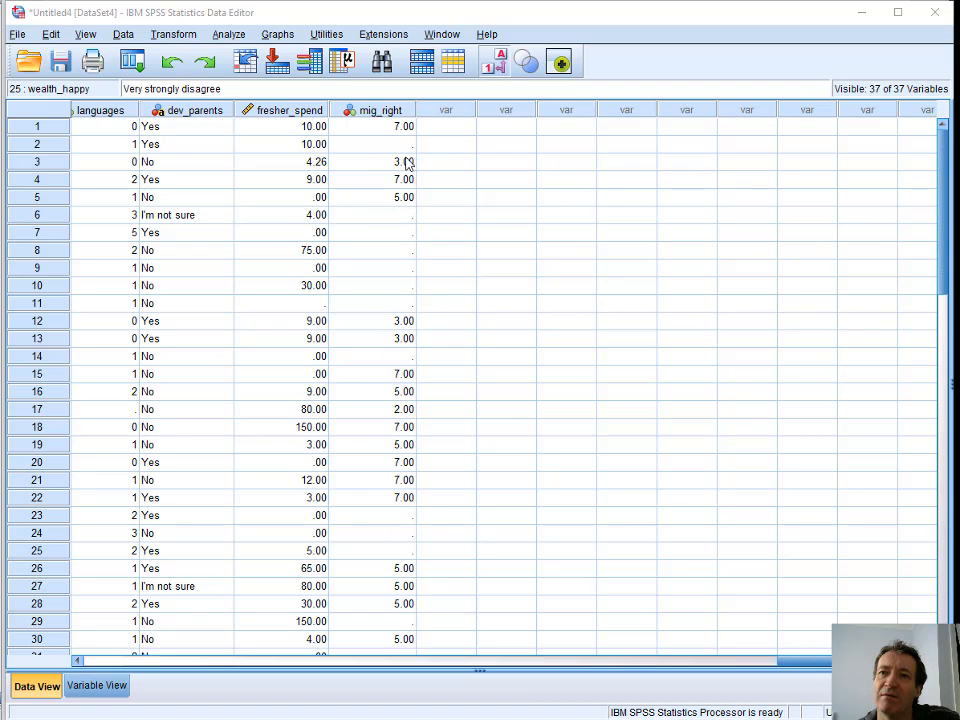
scroll(947, 290, down, 1)
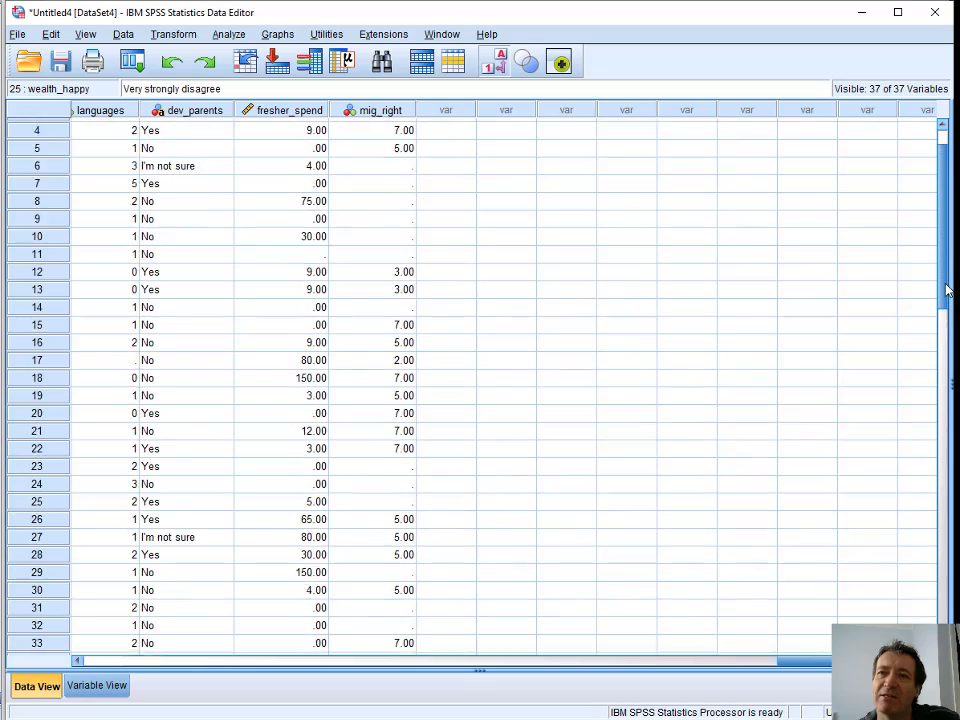
drag(947, 290, 921, 264)
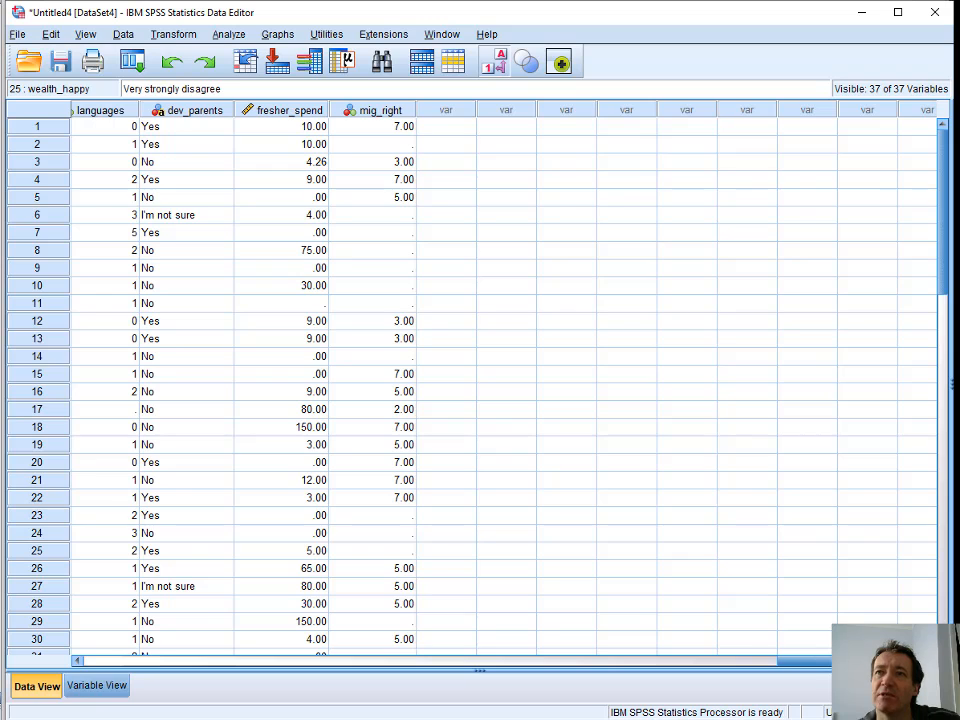
key(alt+Tab)
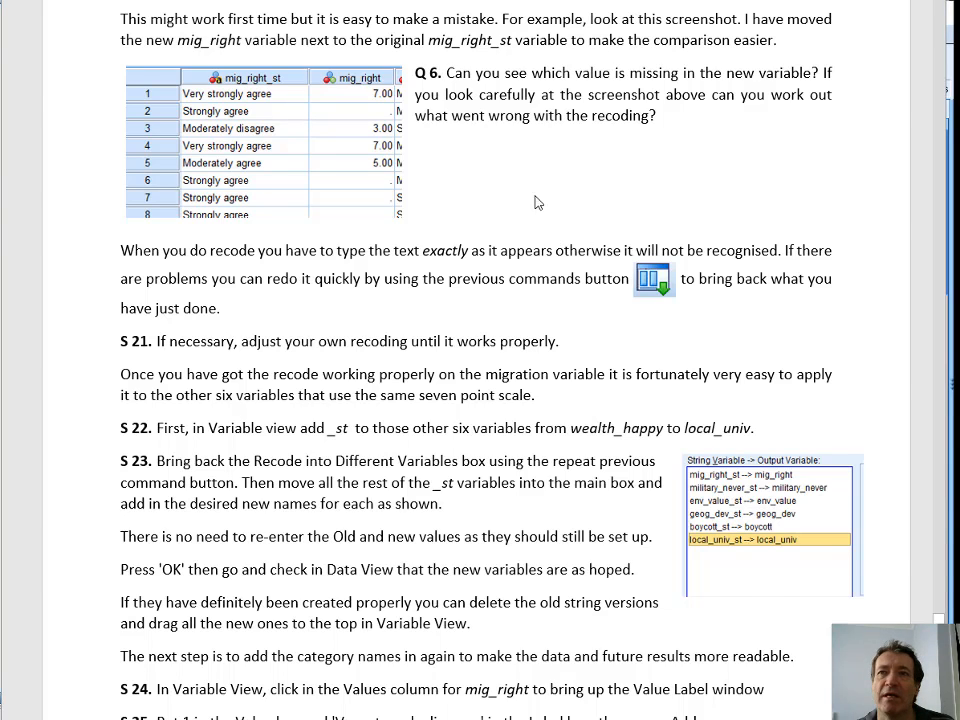
key(alt+Tab)
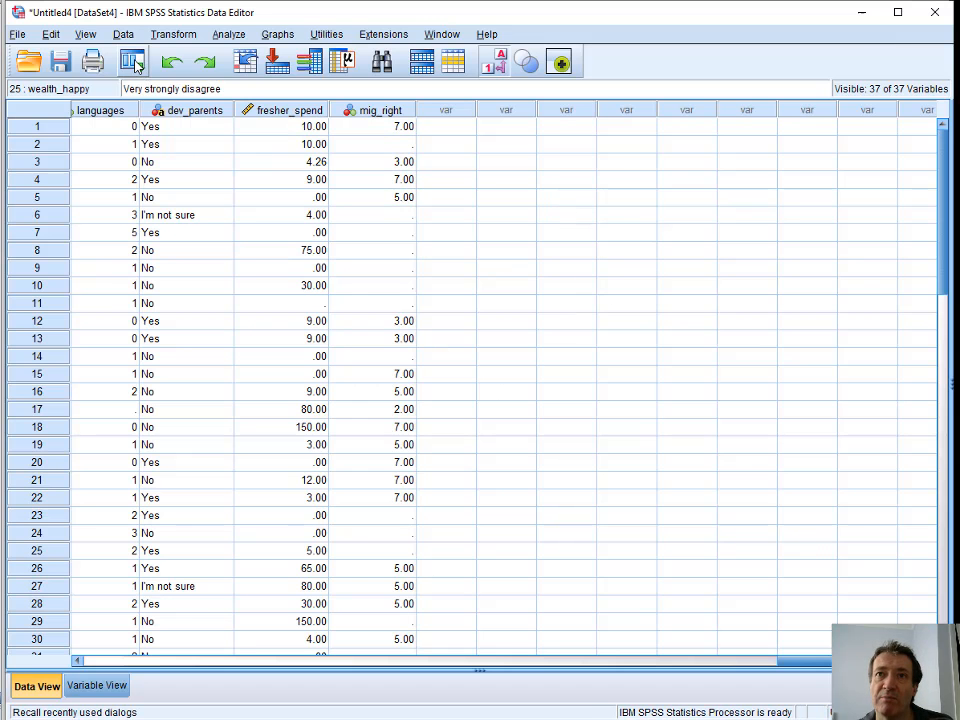
Step: Recall the recode, correct the old value mapped to 6 to read 'Strongly agree' with a capital S, and run it again
click(137, 64)
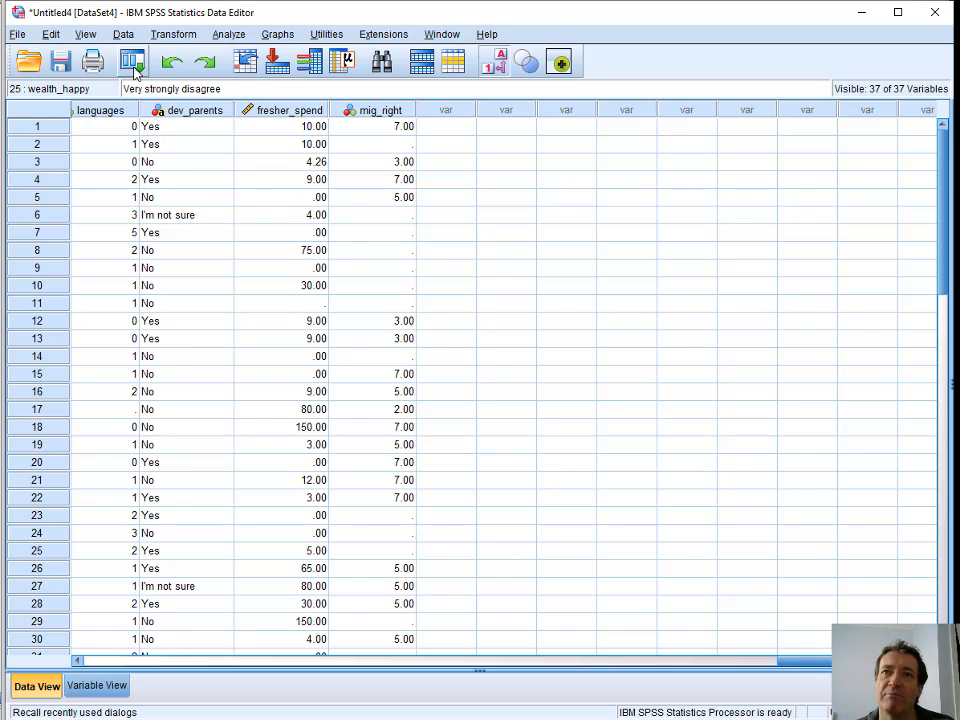
click(162, 91)
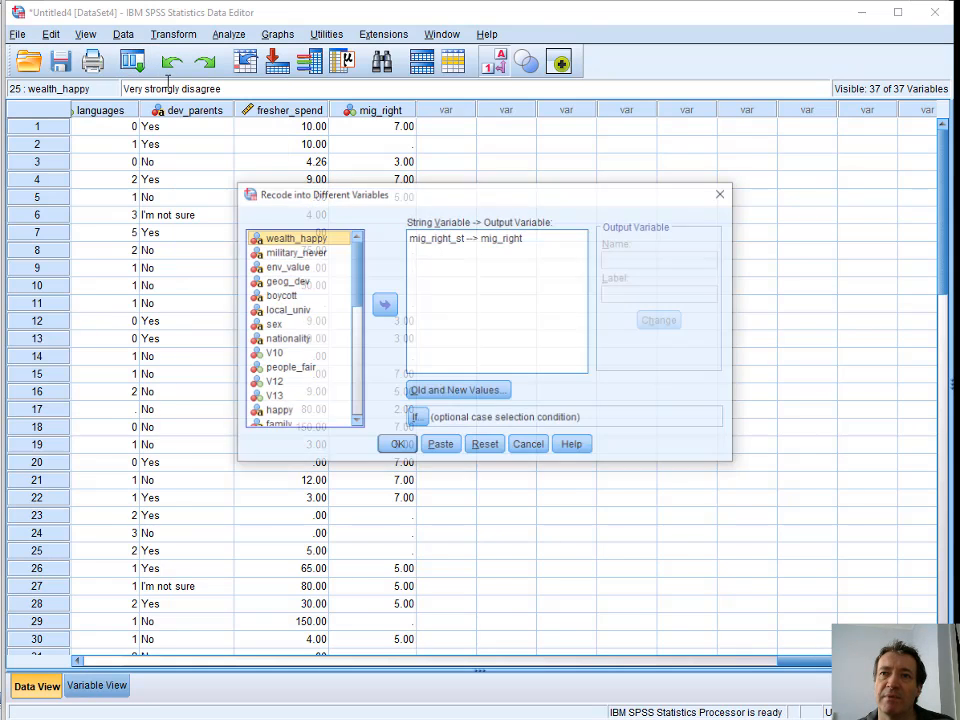
click(465, 393)
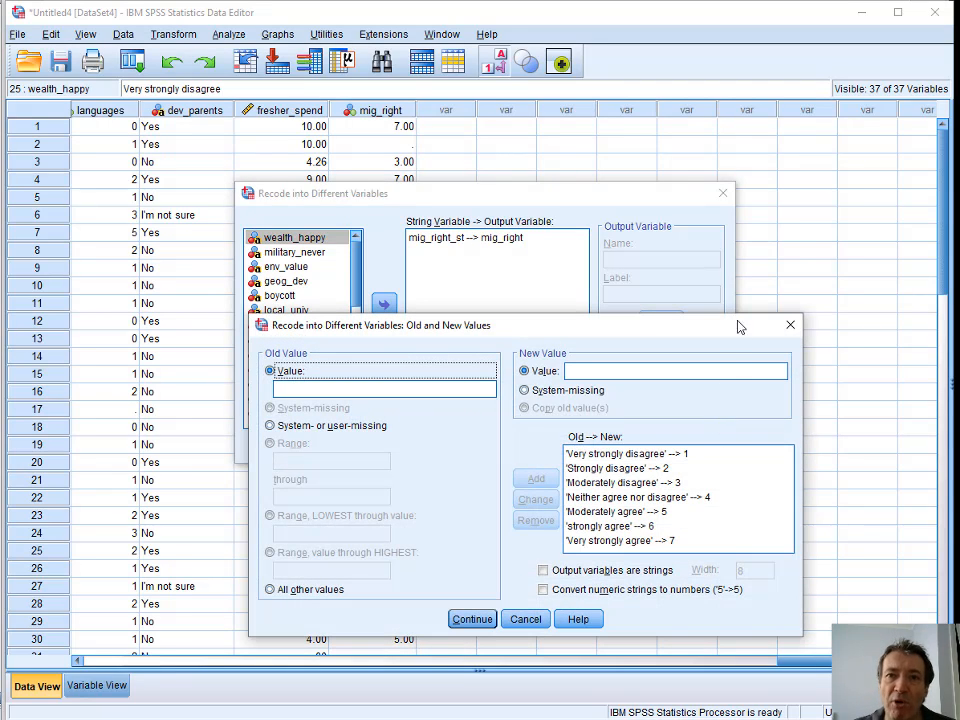
click(575, 530)
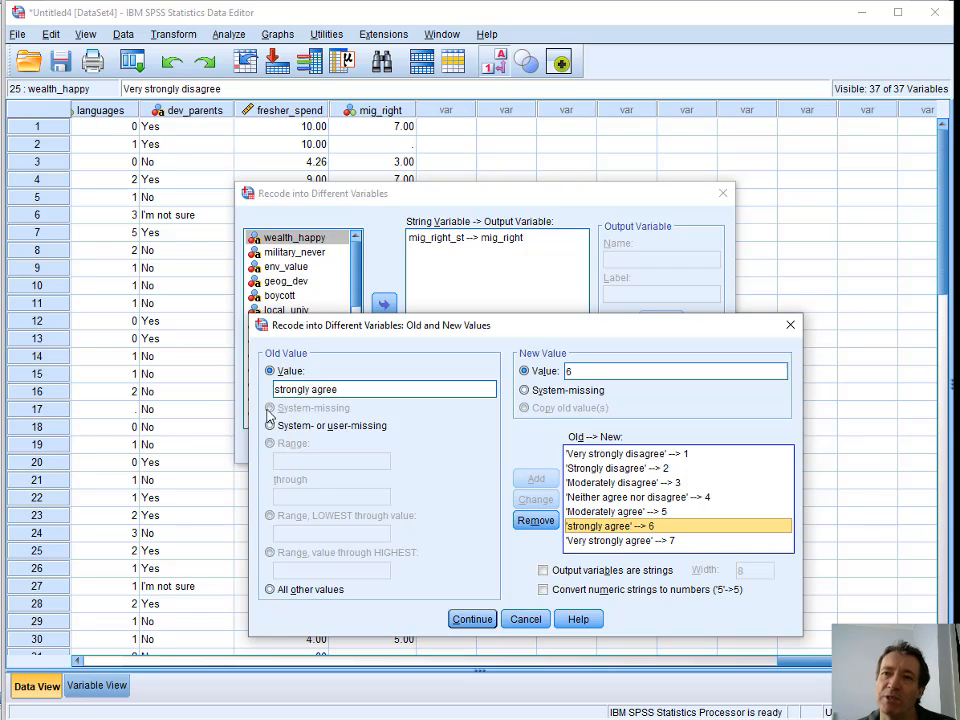
drag(282, 392, 277, 418)
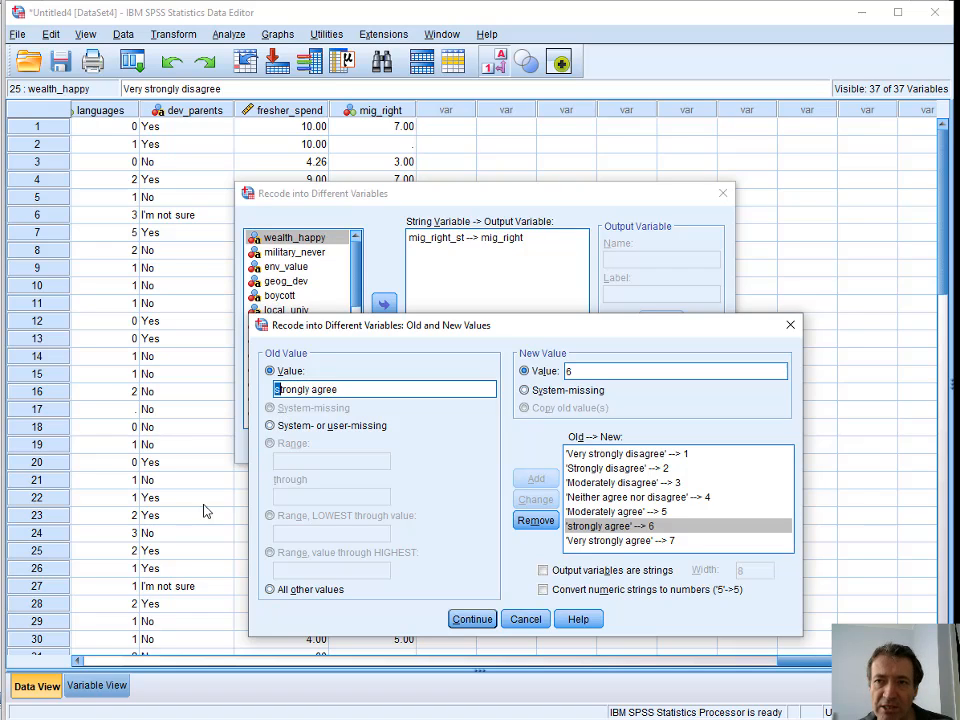
text(S)
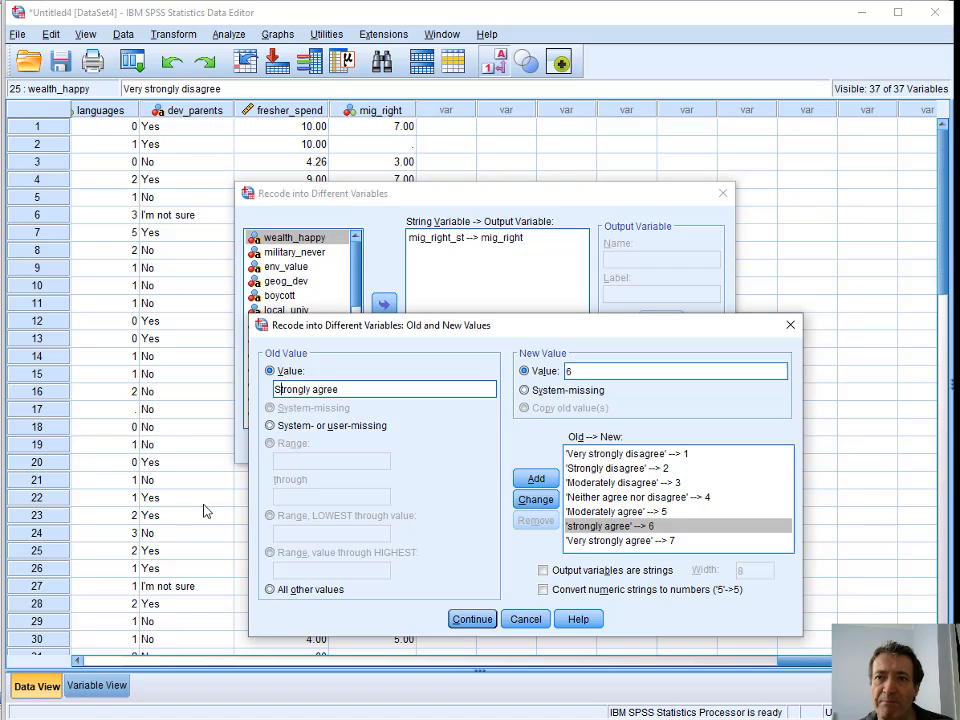
click(535, 499)
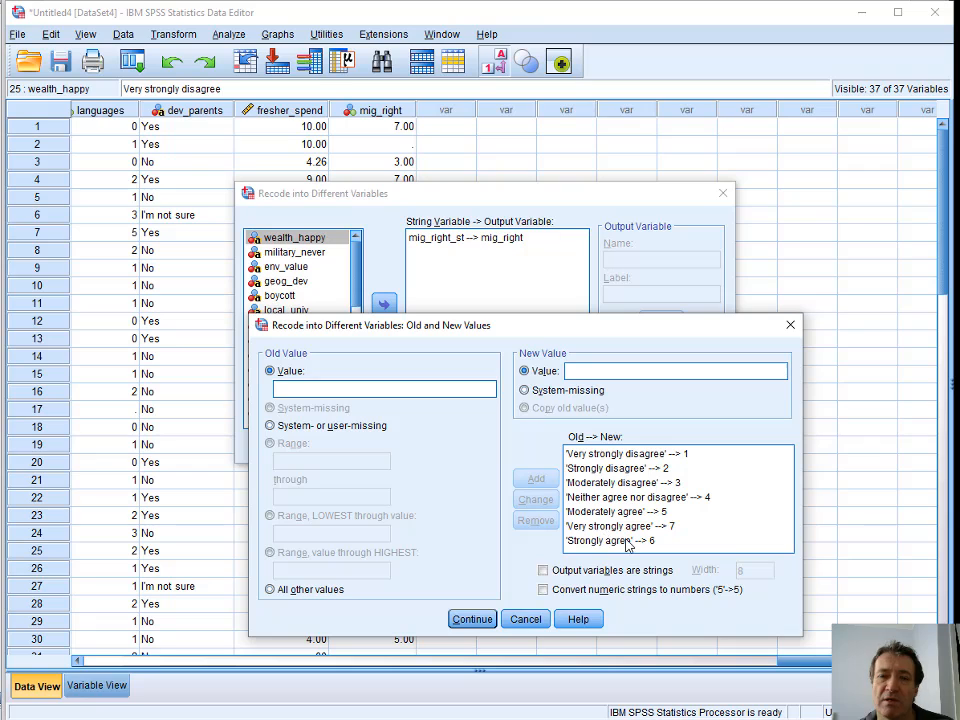
click(469, 620)
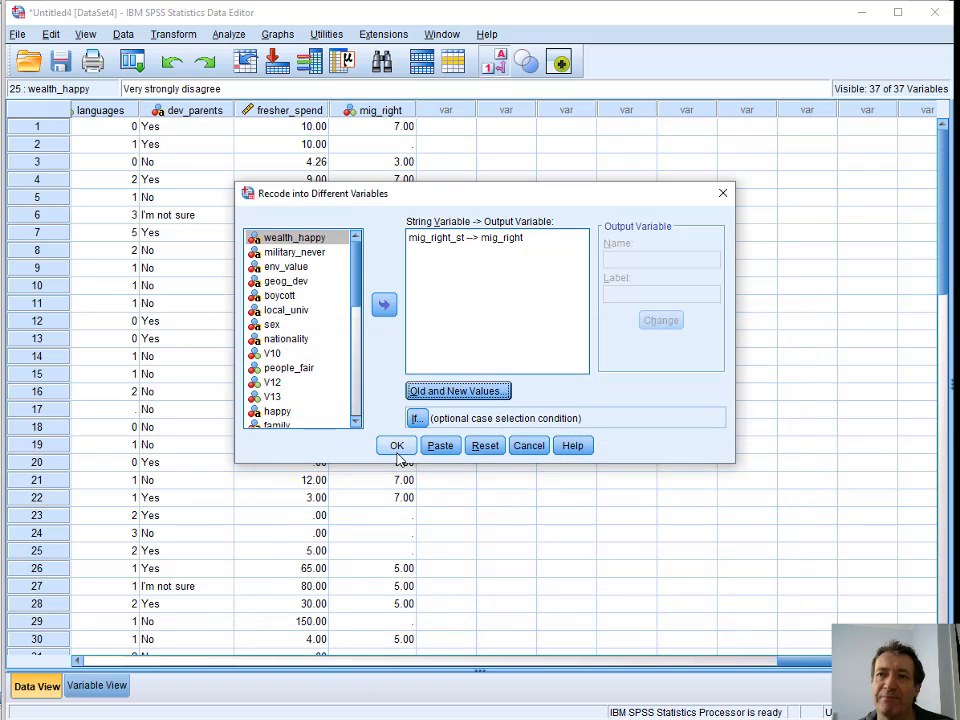
click(396, 446)
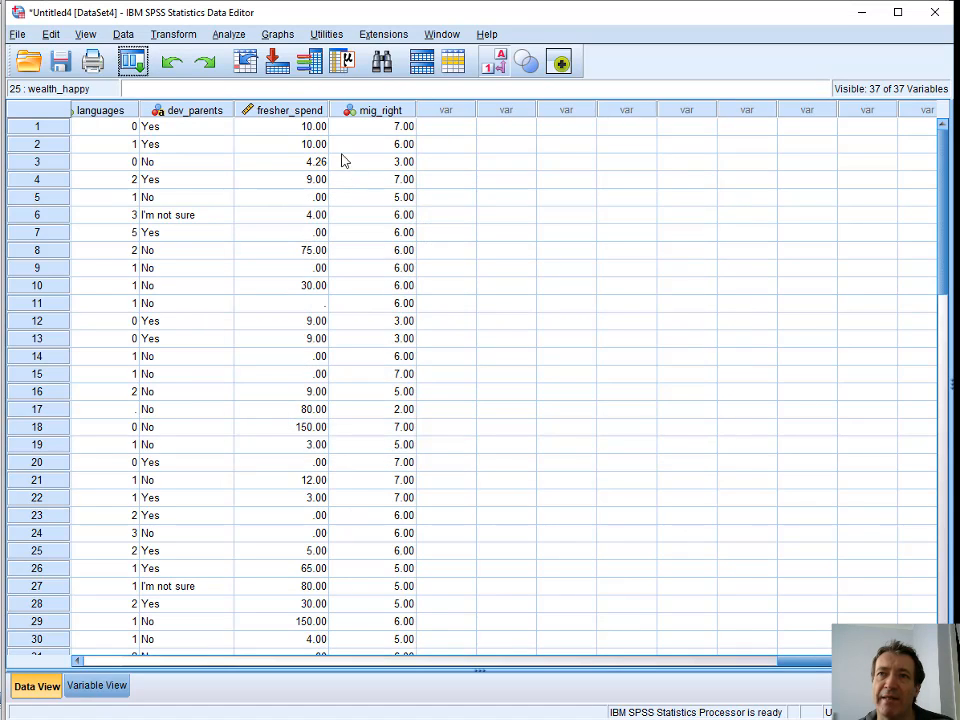
Step: Compare the mig_right value of case 50 with its original response in mig_right_st
drag(944, 245, 950, 418)
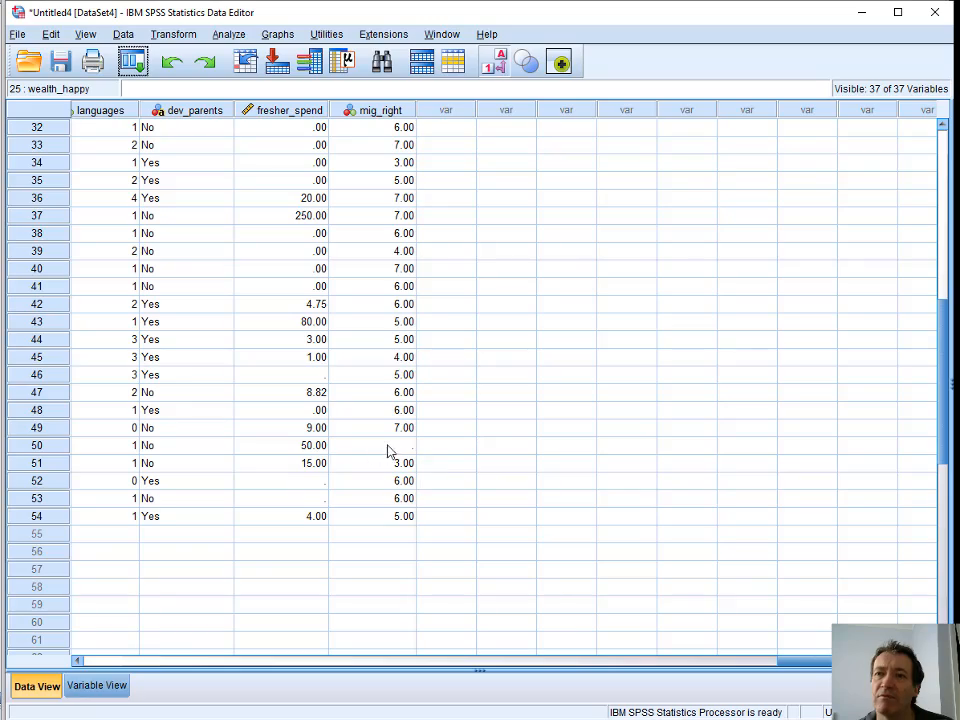
drag(818, 661, 122, 686)
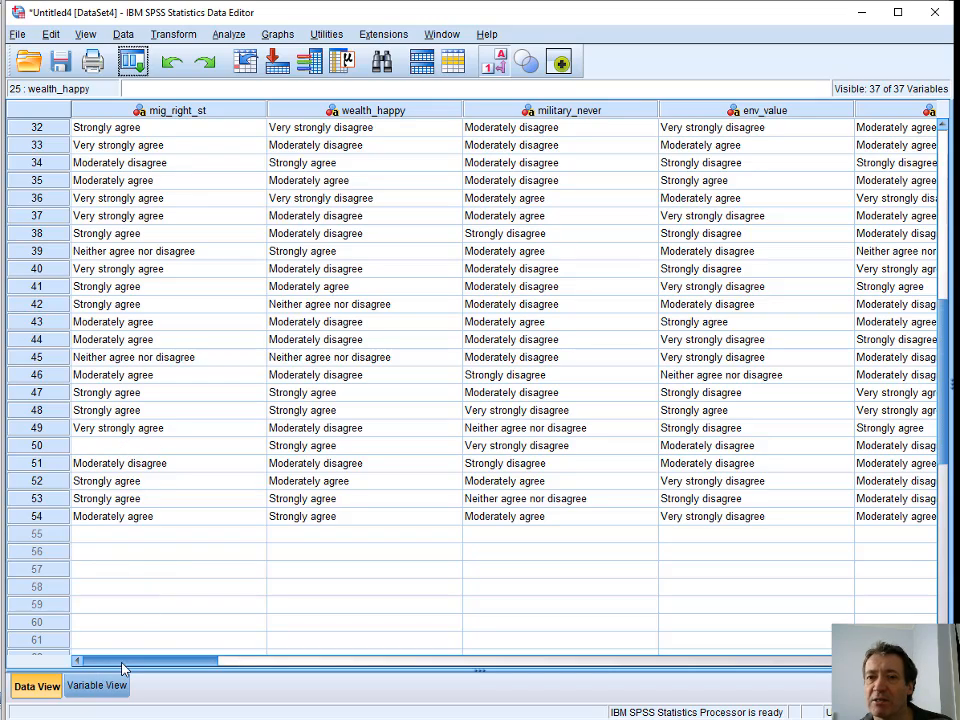
drag(123, 661, 793, 666)
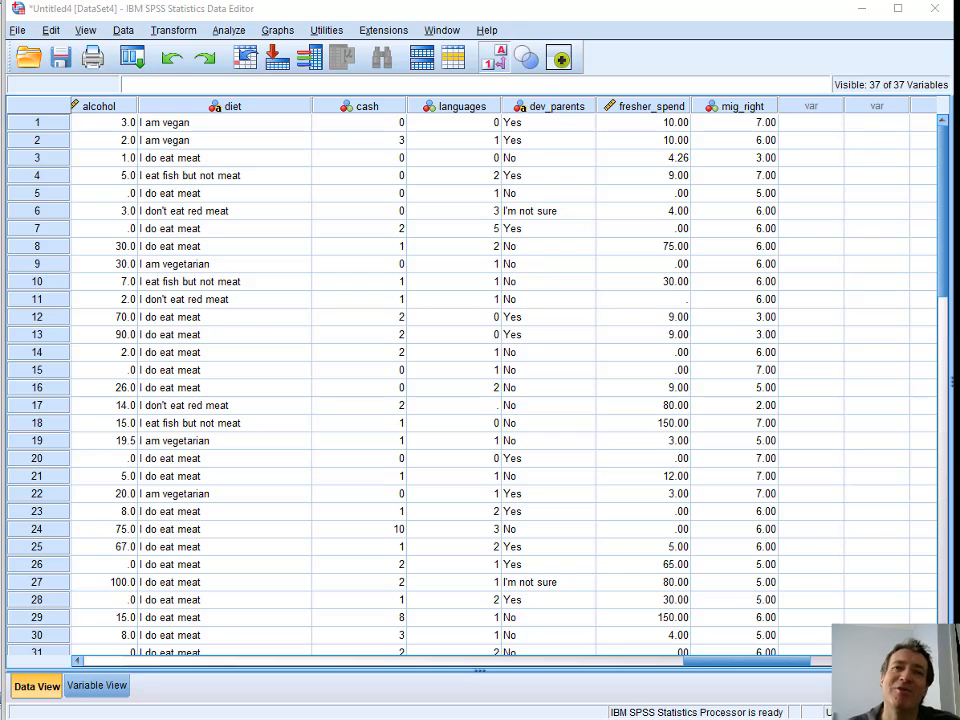
Step: Check the variable names from wealth_happy_st to local_univ_st for the _st suffix in the variable definitions
click(95, 686)
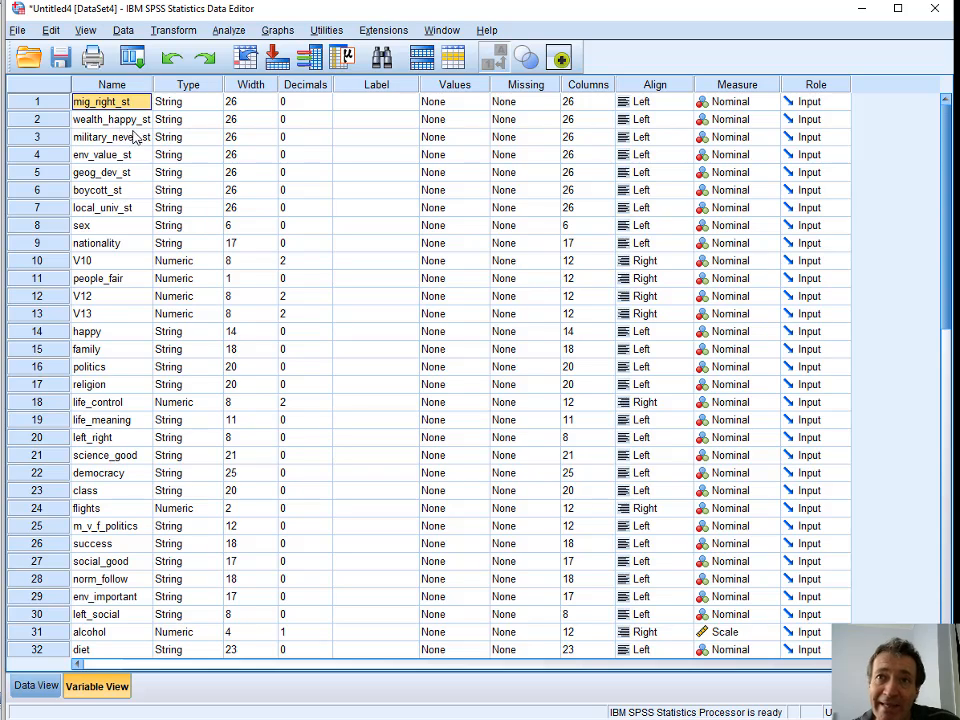
click(135, 122)
click(136, 142)
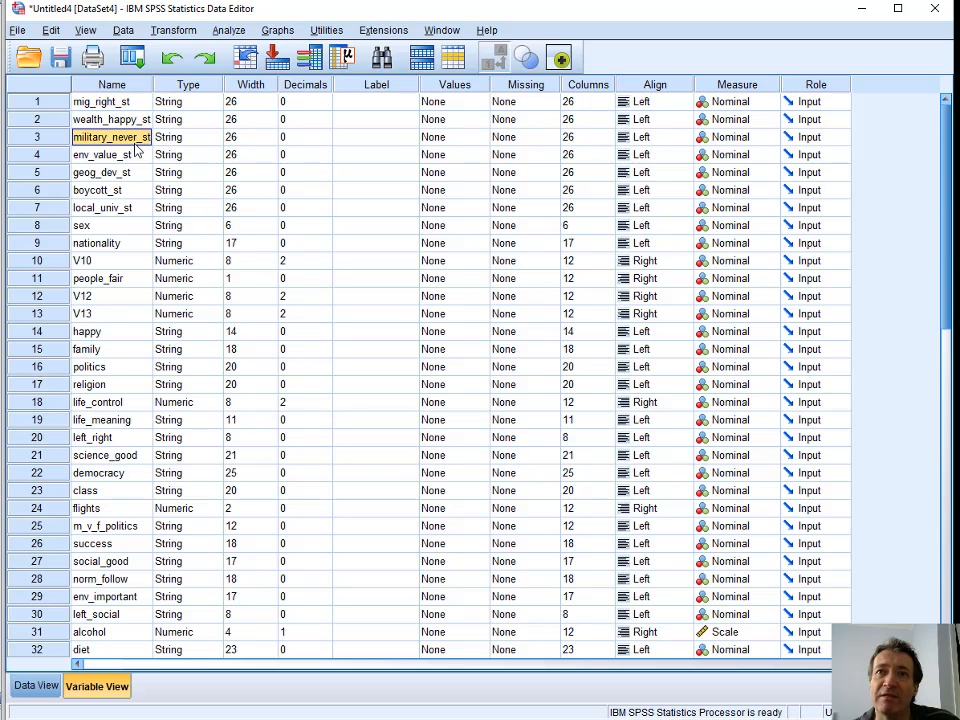
click(133, 158)
click(124, 173)
click(126, 190)
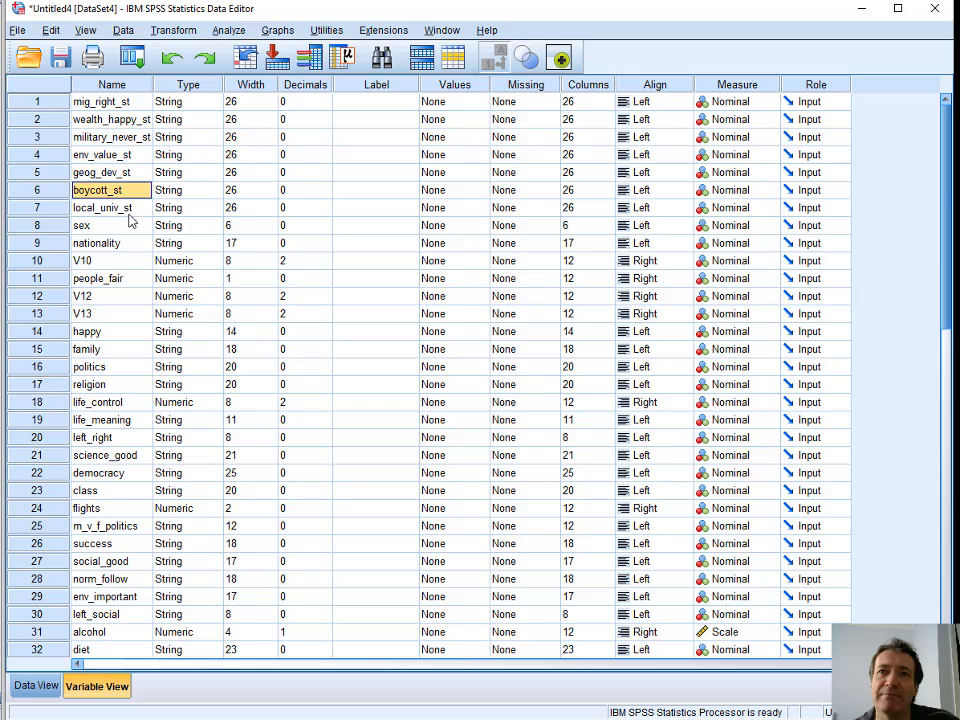
click(127, 208)
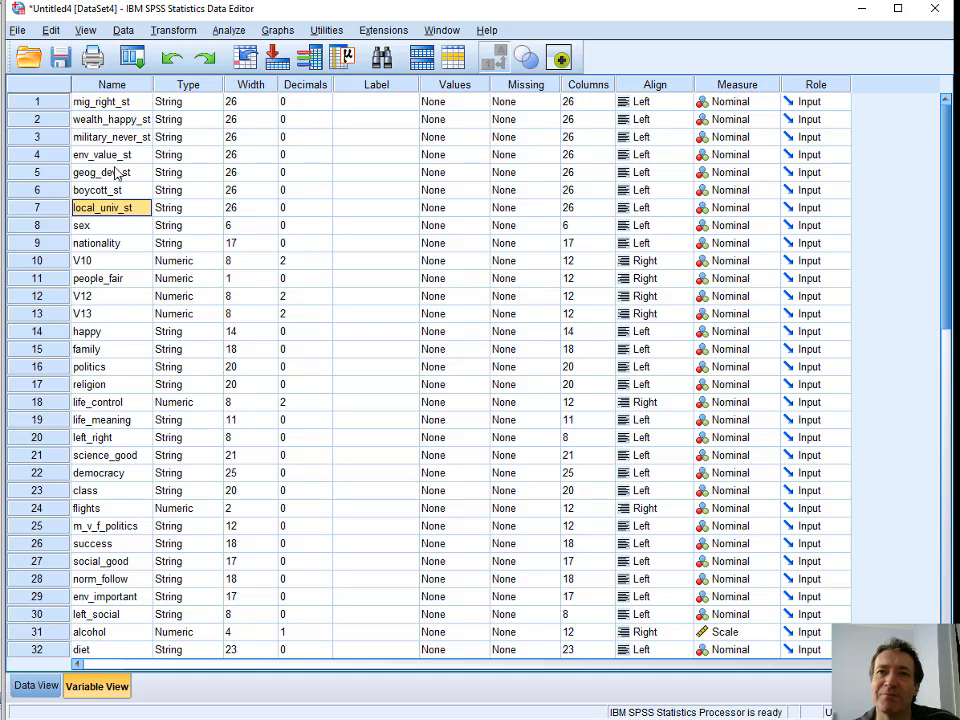
Step: Recall the recode into different variables and add the six string variables from wealth_happy_st to local_univ_st to it
click(36, 686)
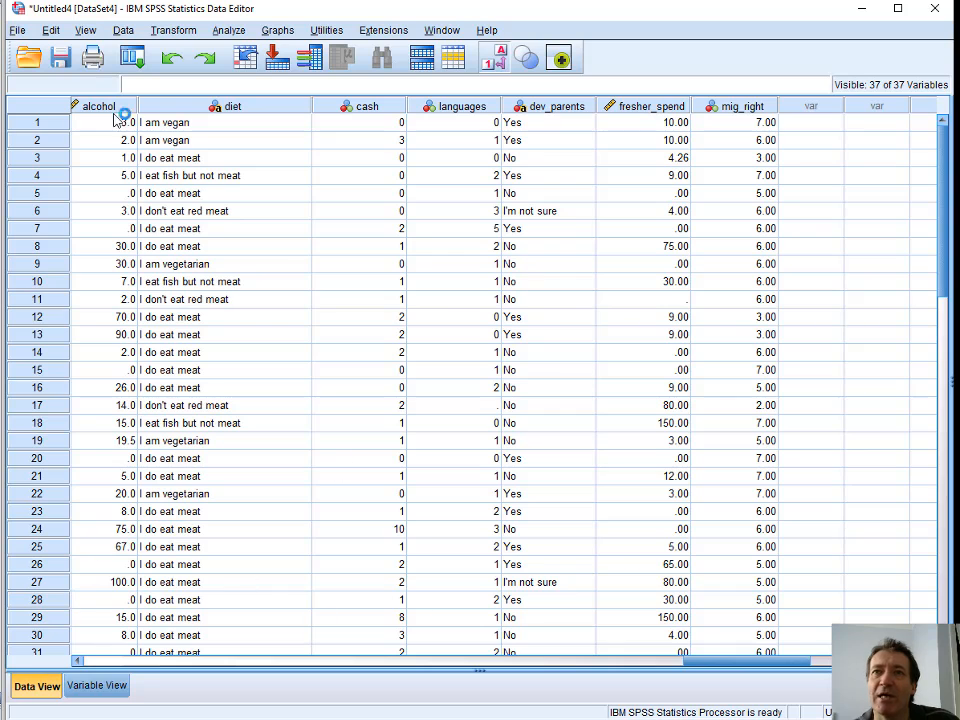
click(131, 62)
click(178, 86)
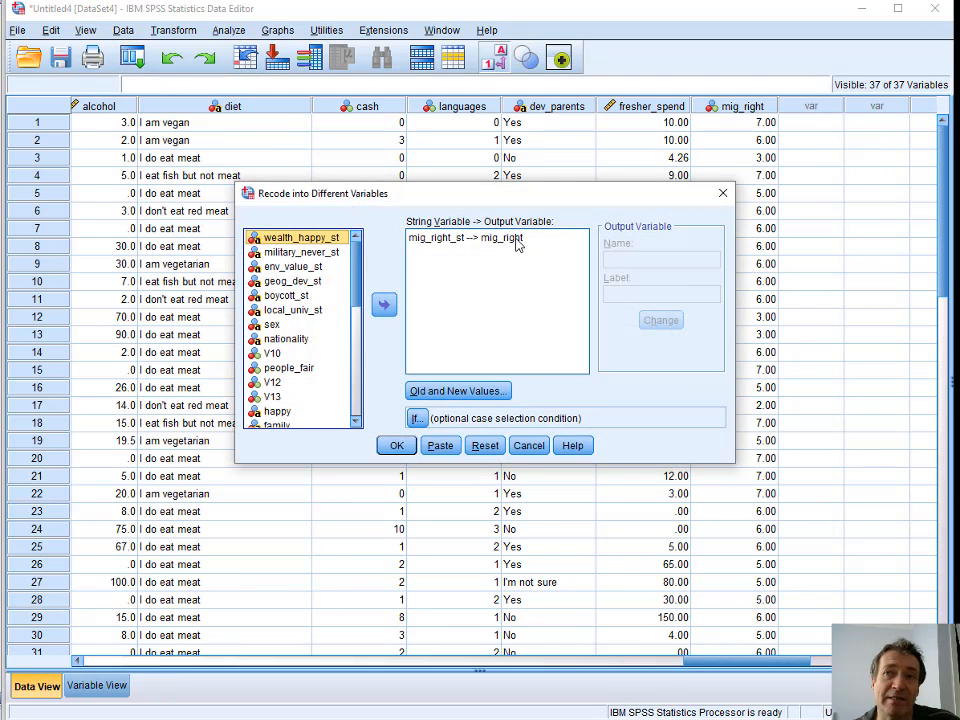
shift+click(276, 312)
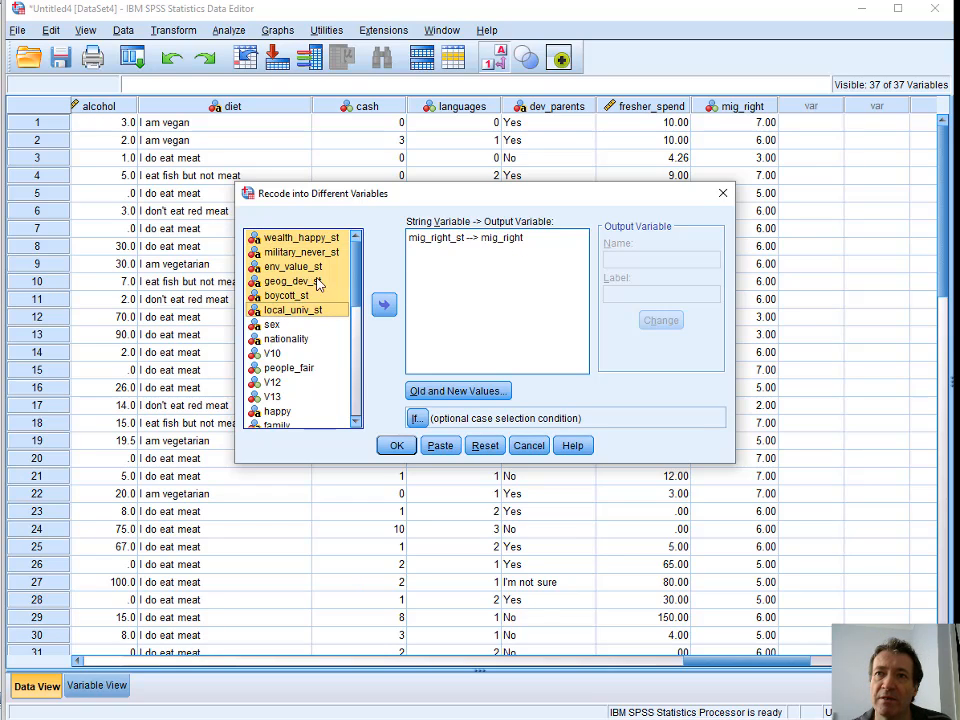
click(384, 305)
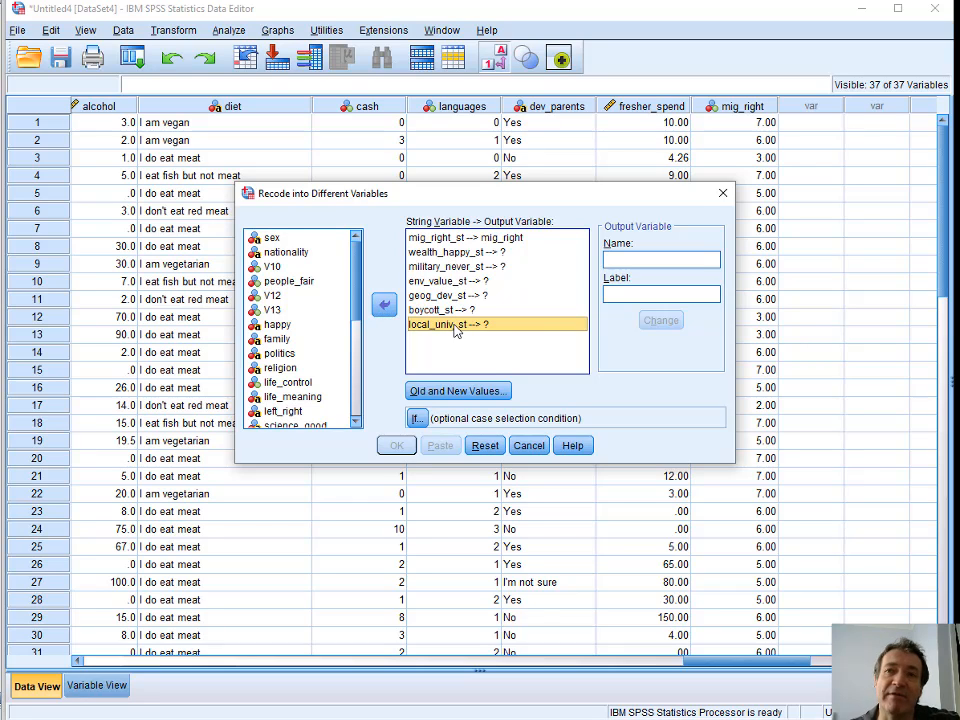
Step: Name the output variables wealth_happy, military_never, env_value, geog_dev, boycott and local_univ for their matching _st variables
click(503, 255)
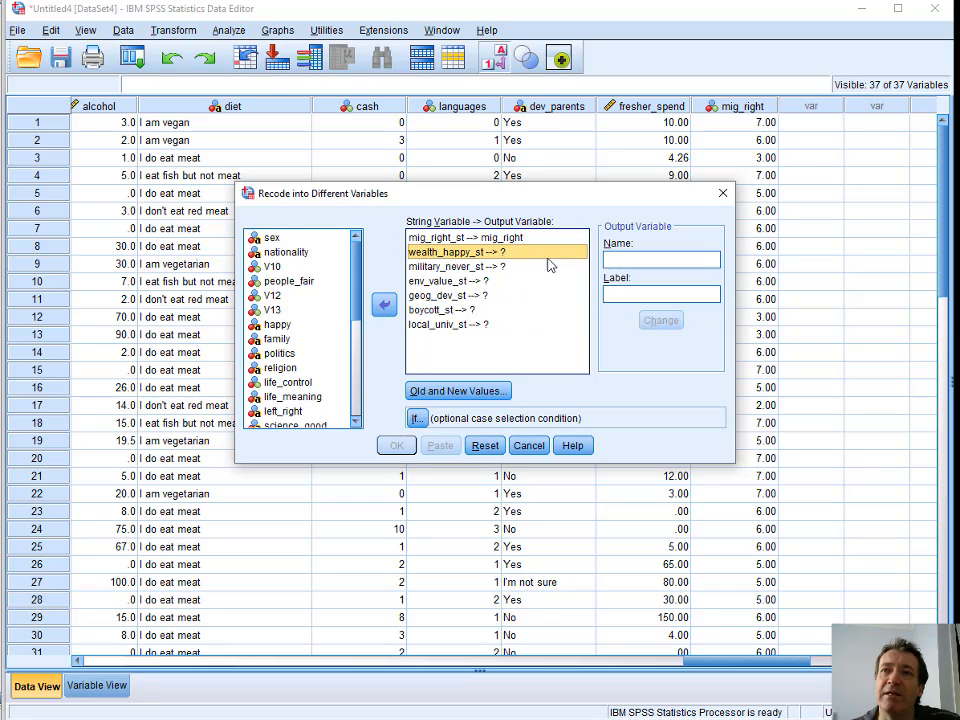
click(640, 259)
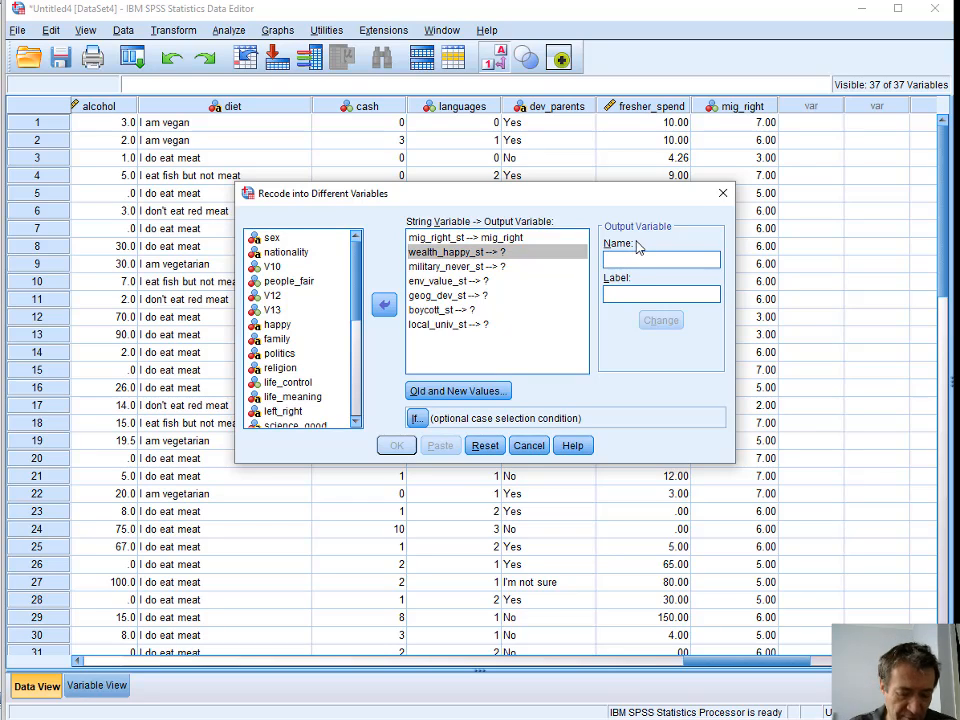
text(wealth_happy)
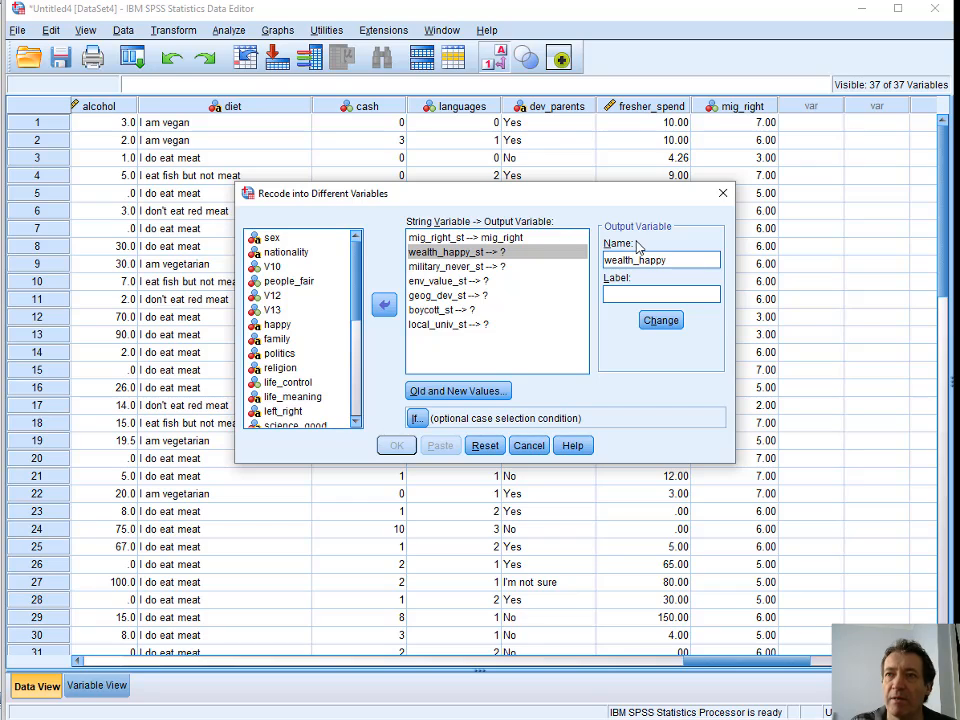
click(465, 267)
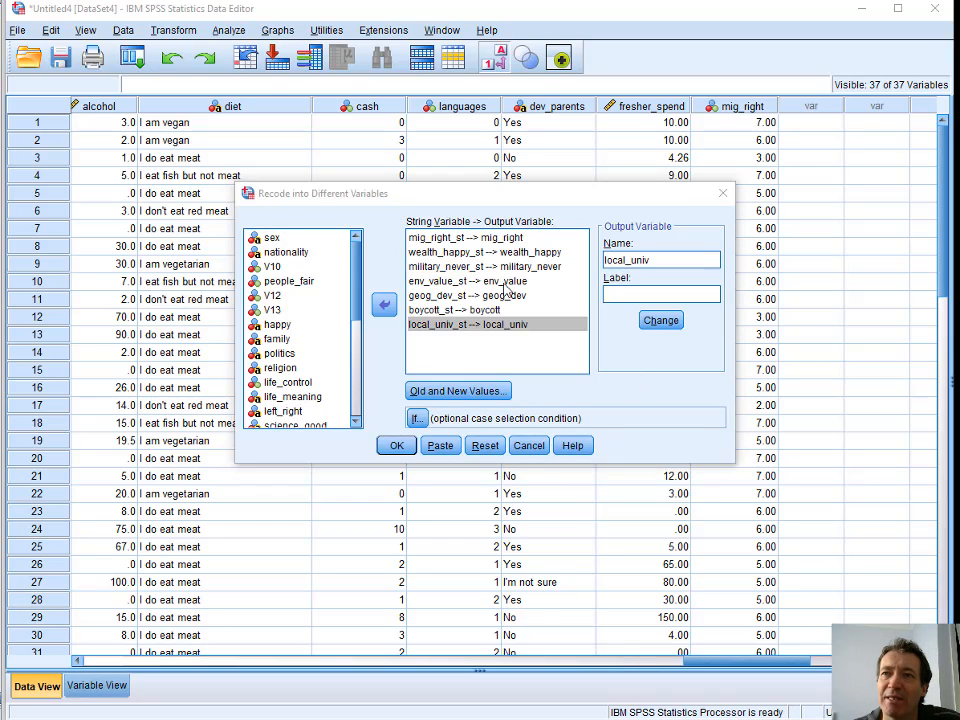
Step: Review the recode's old-to-new value mappings without changing them, and run the recode for all seven variables
click(452, 391)
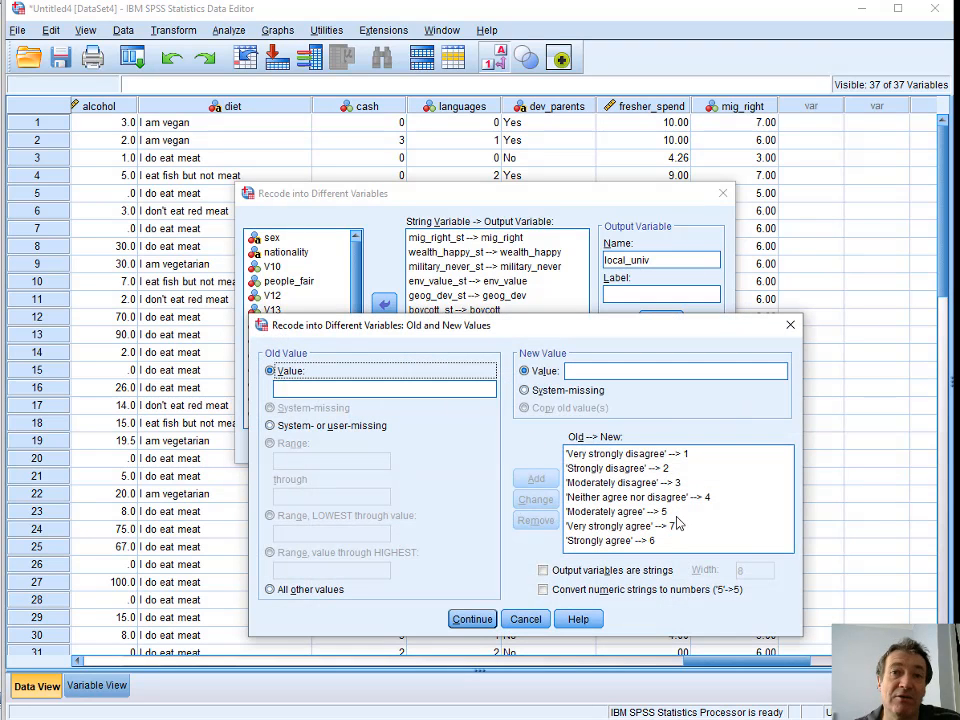
click(525, 619)
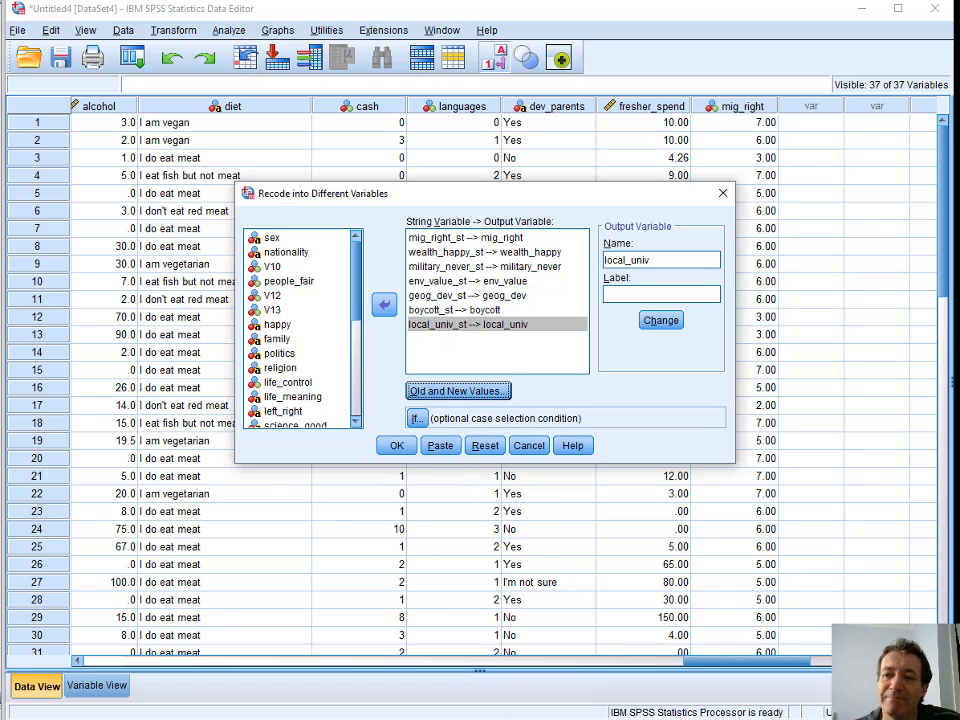
click(397, 446)
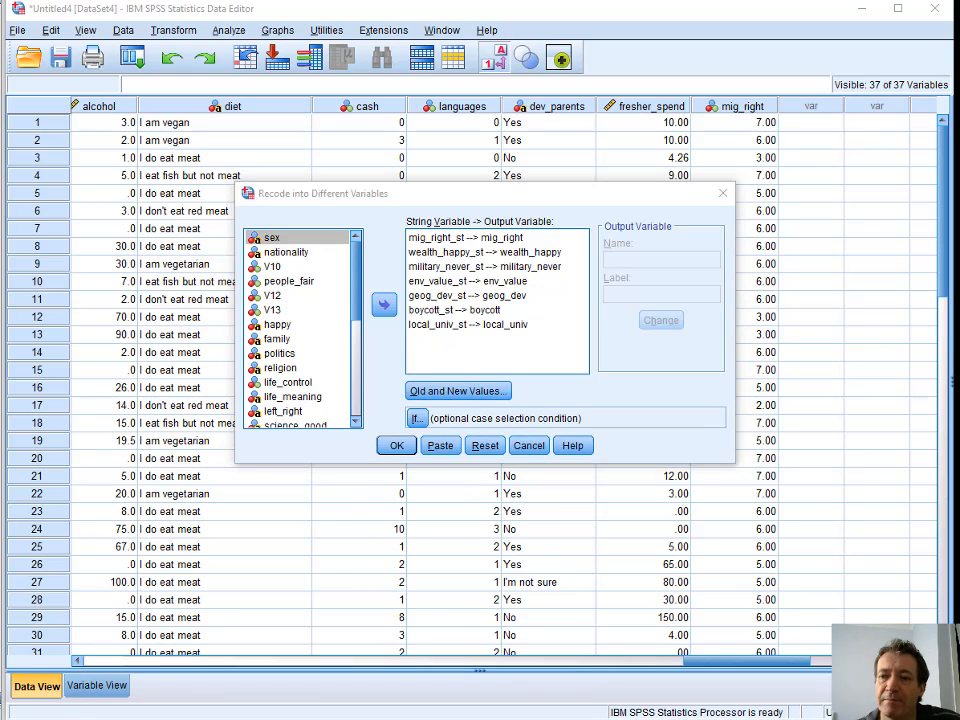
click(399, 446)
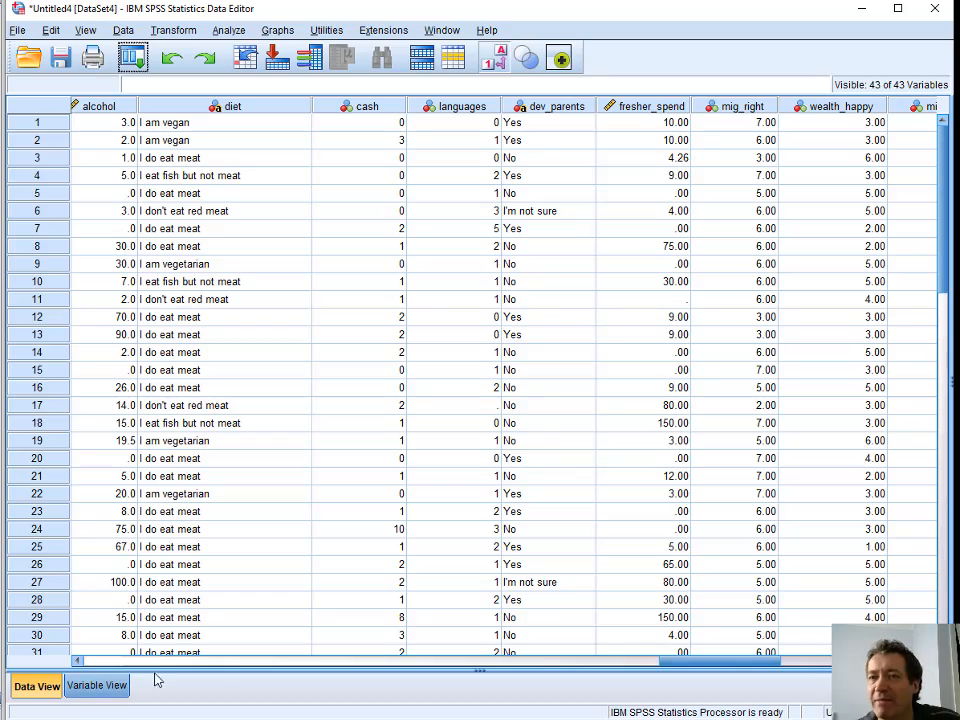
Step: Check the recoded data columns from mig_right to local_univ, and return to the variable definitions
drag(678, 664, 790, 672)
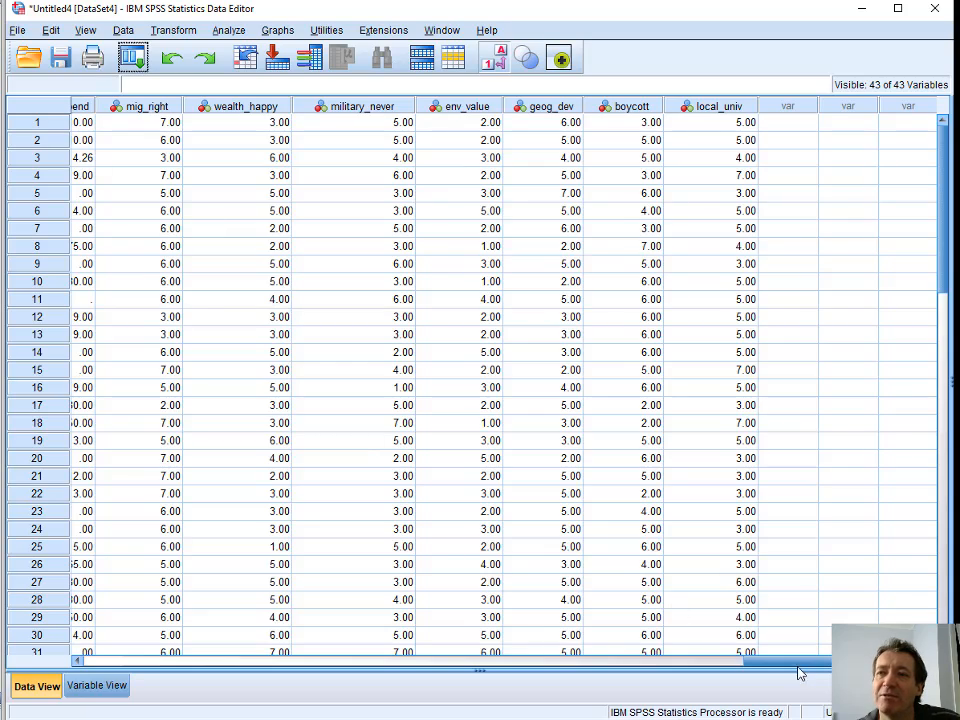
drag(791, 667, 664, 673)
drag(537, 657, 357, 660)
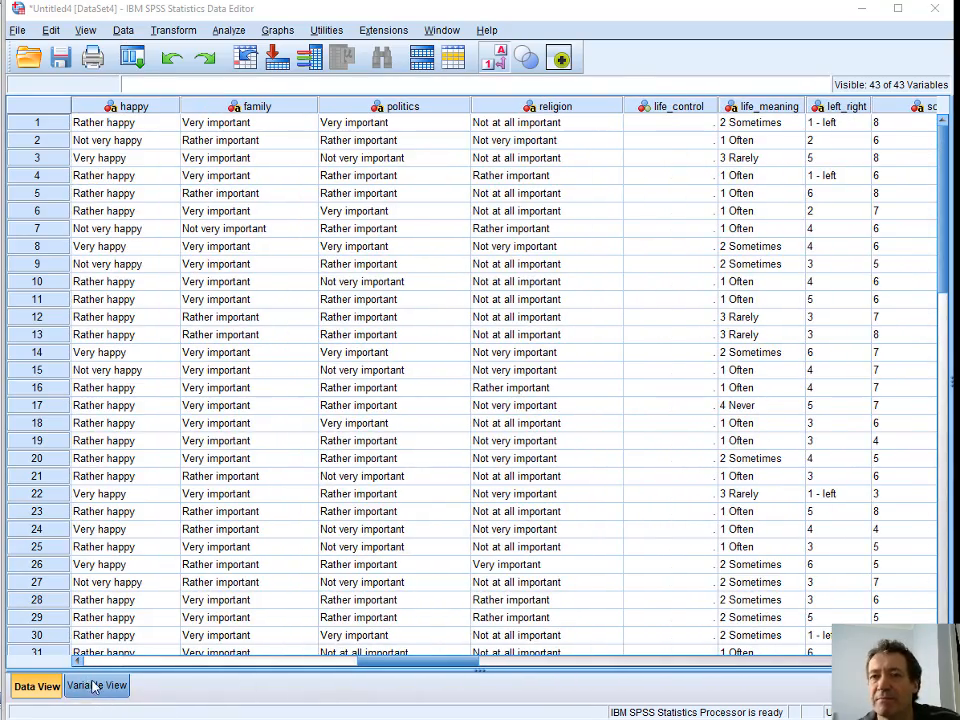
click(97, 686)
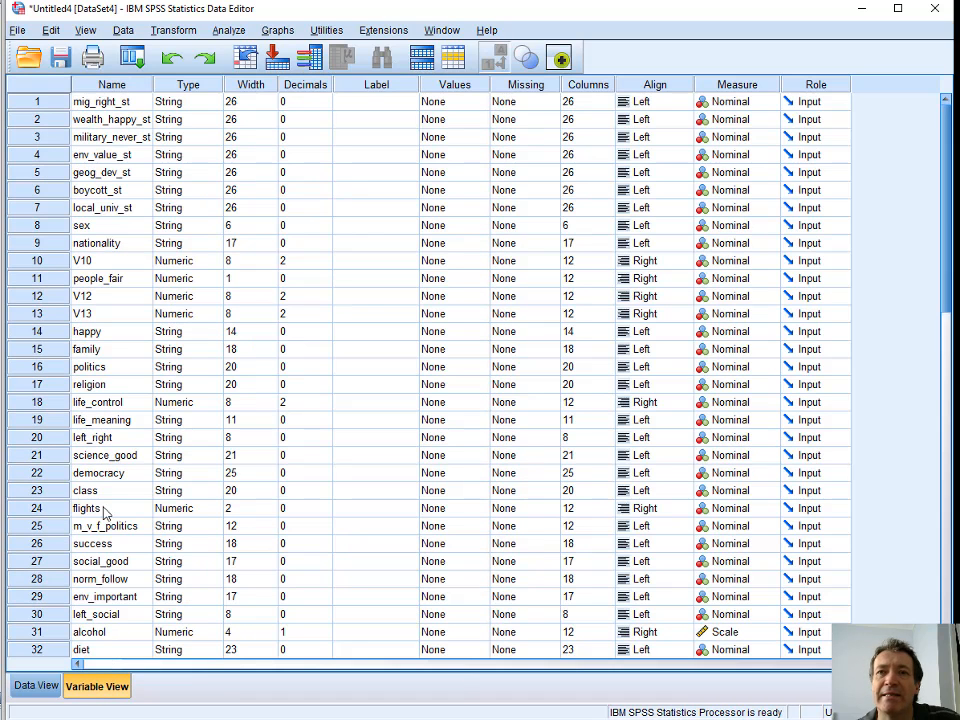
click(43, 106)
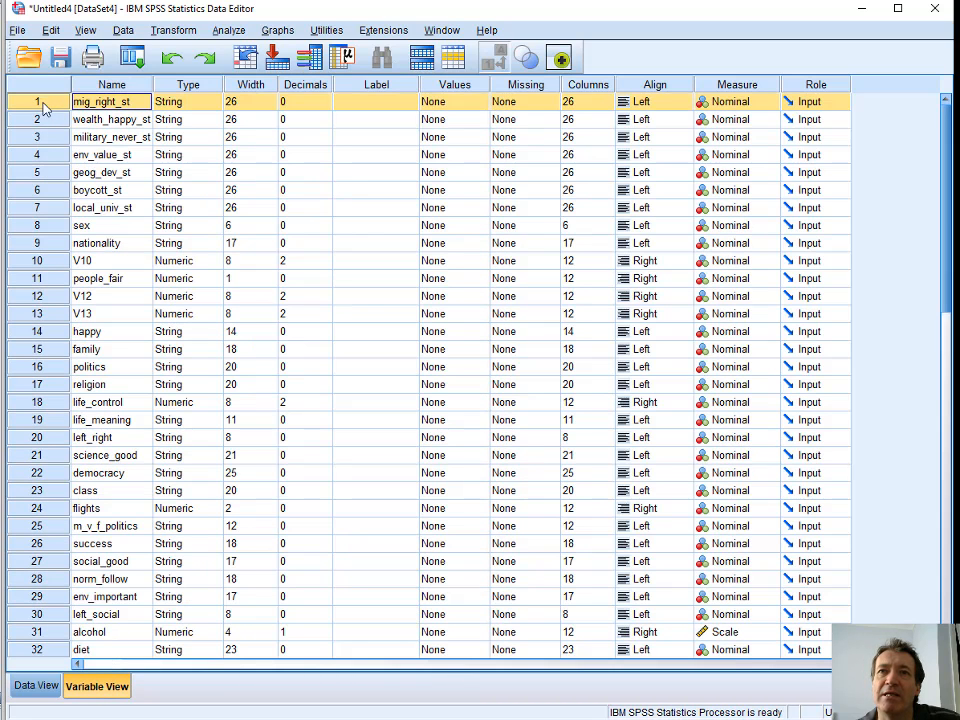
shift+click(40, 210)
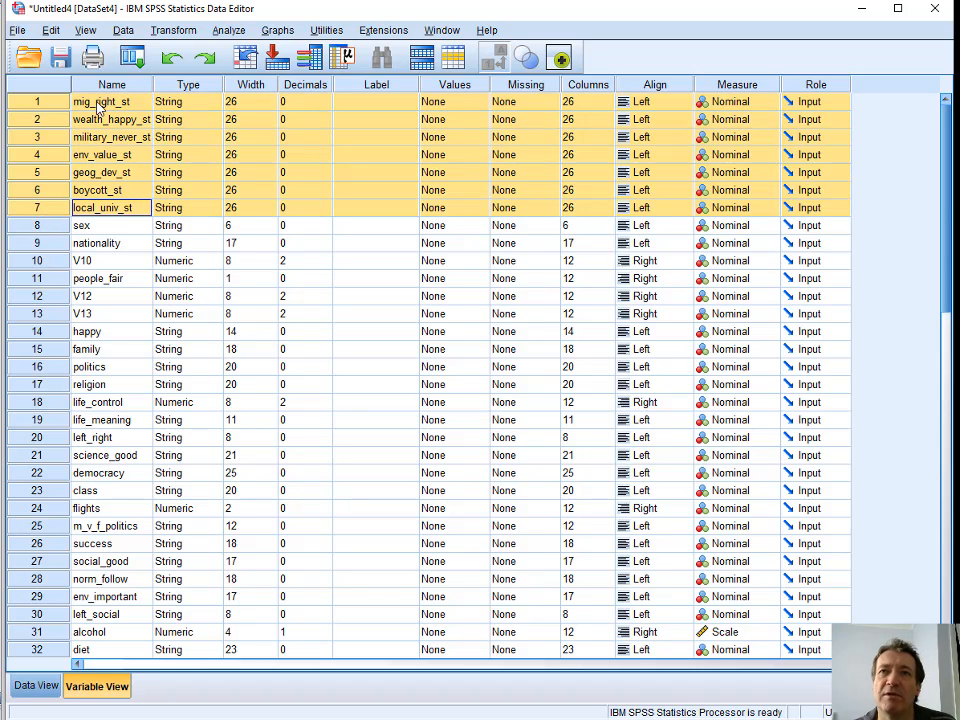
right_click(60, 140)
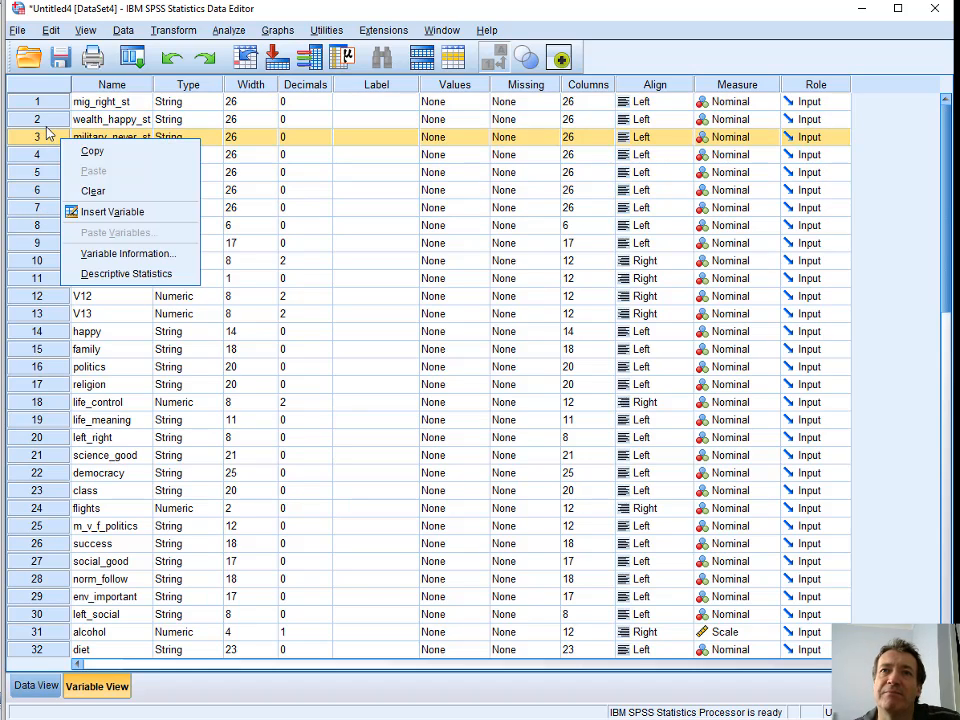
Step: Delete the seven original string variables from mig_right_st to local_univ_st
click(36, 98)
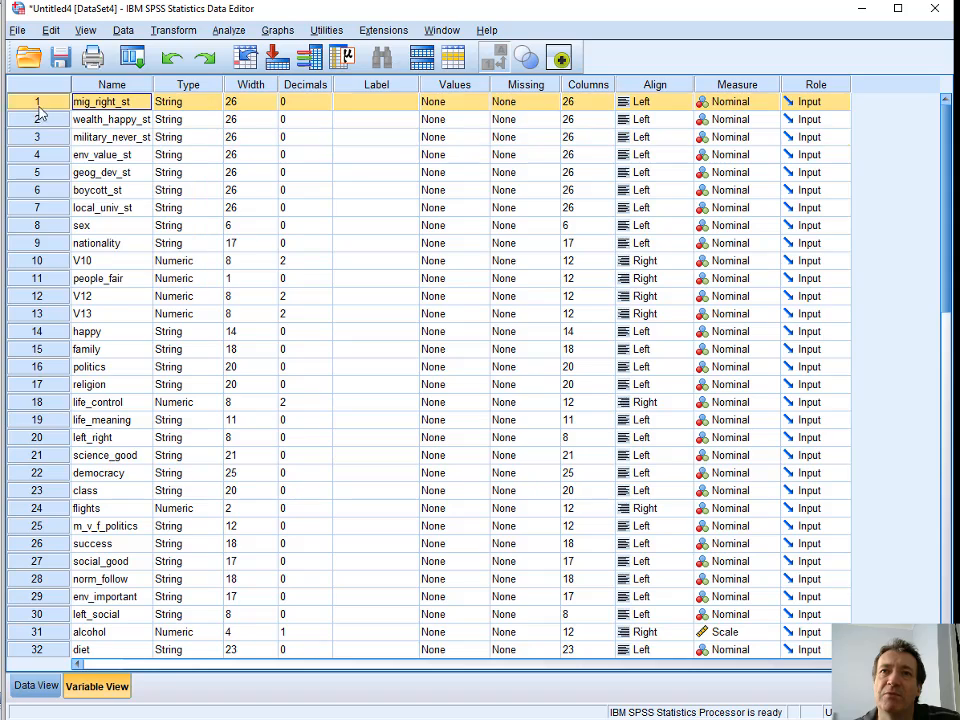
shift+click(38, 209)
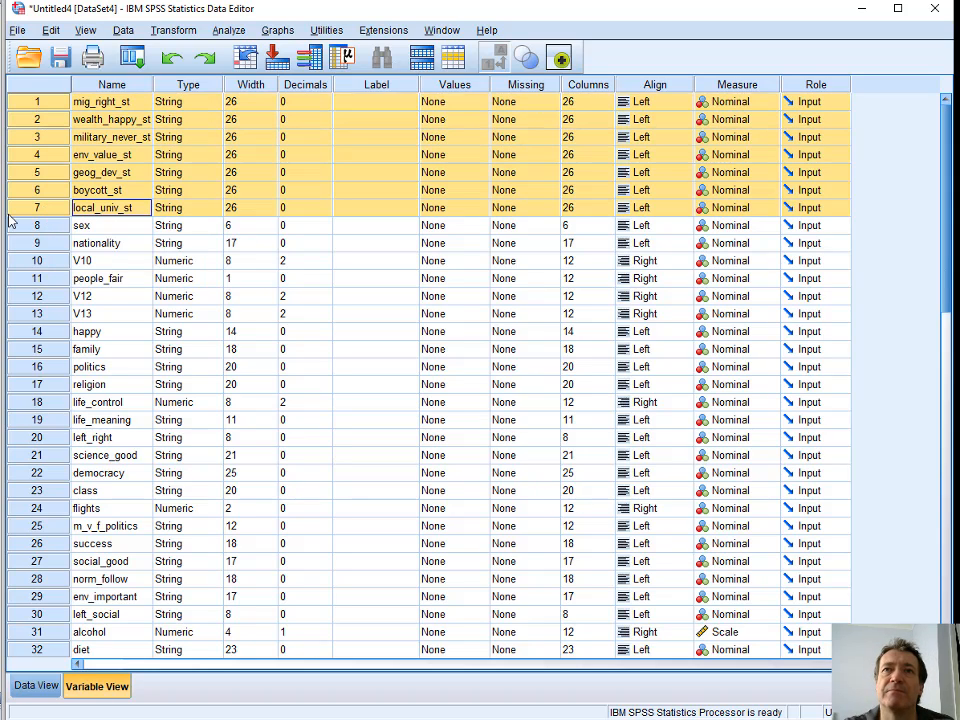
click(46, 31)
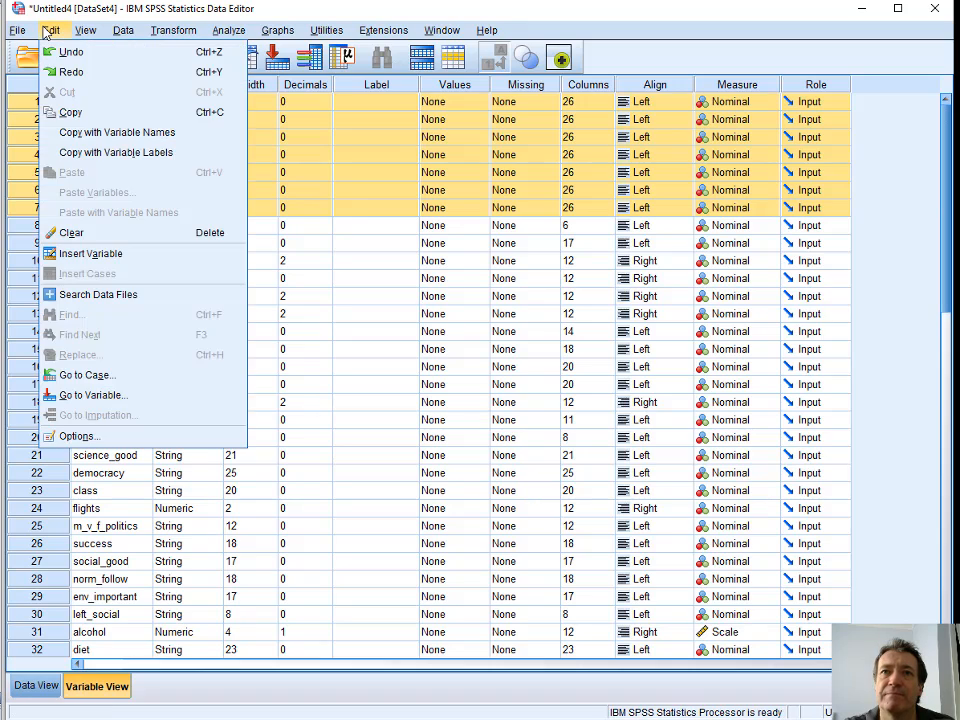
click(85, 233)
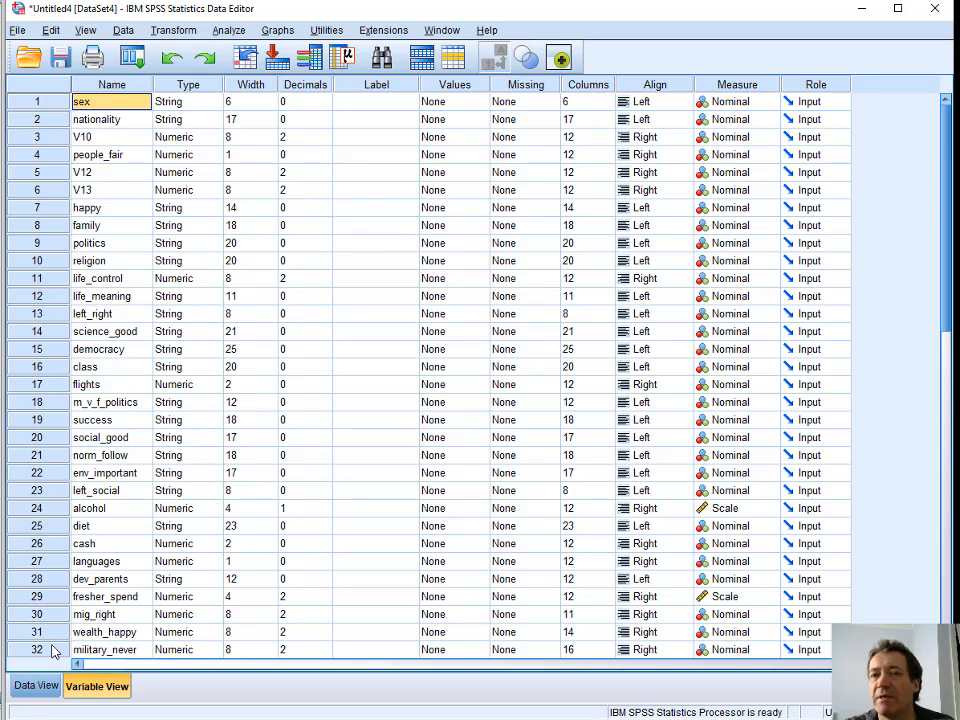
Step: Move the seven recoded variables, mig_right to local_univ, from the end of the variable list to before sex
scroll(55, 640, down, 6)
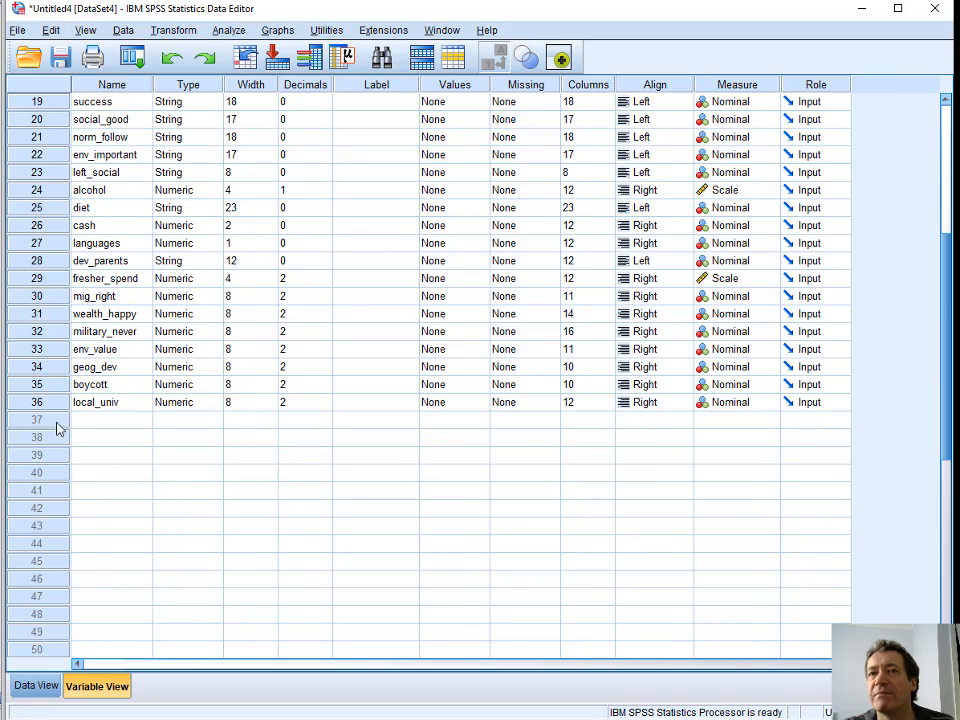
click(57, 409)
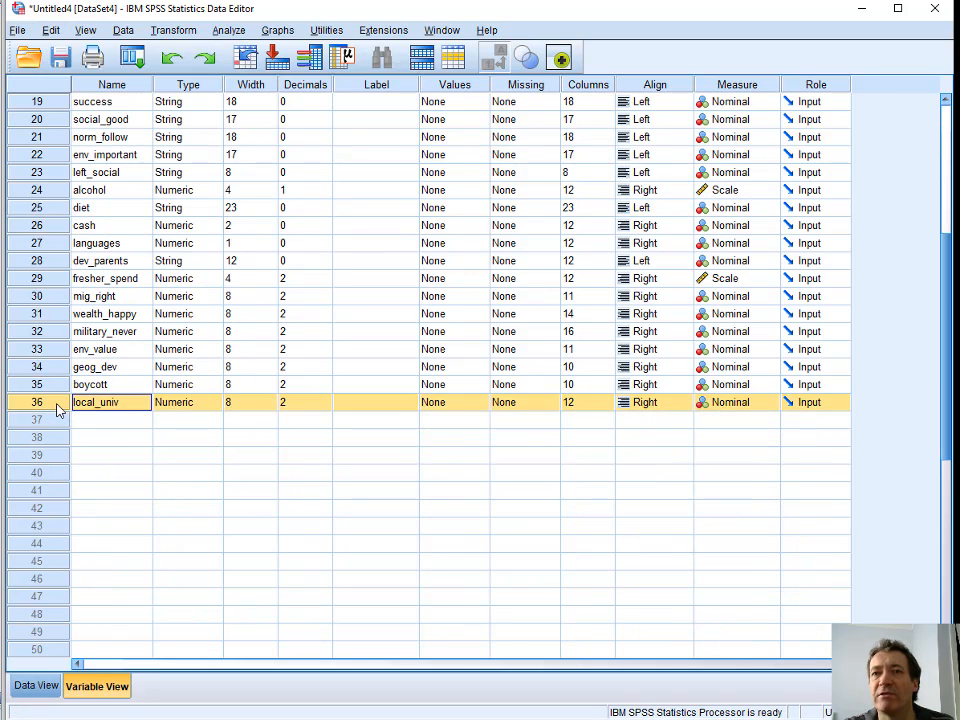
shift+click(57, 303)
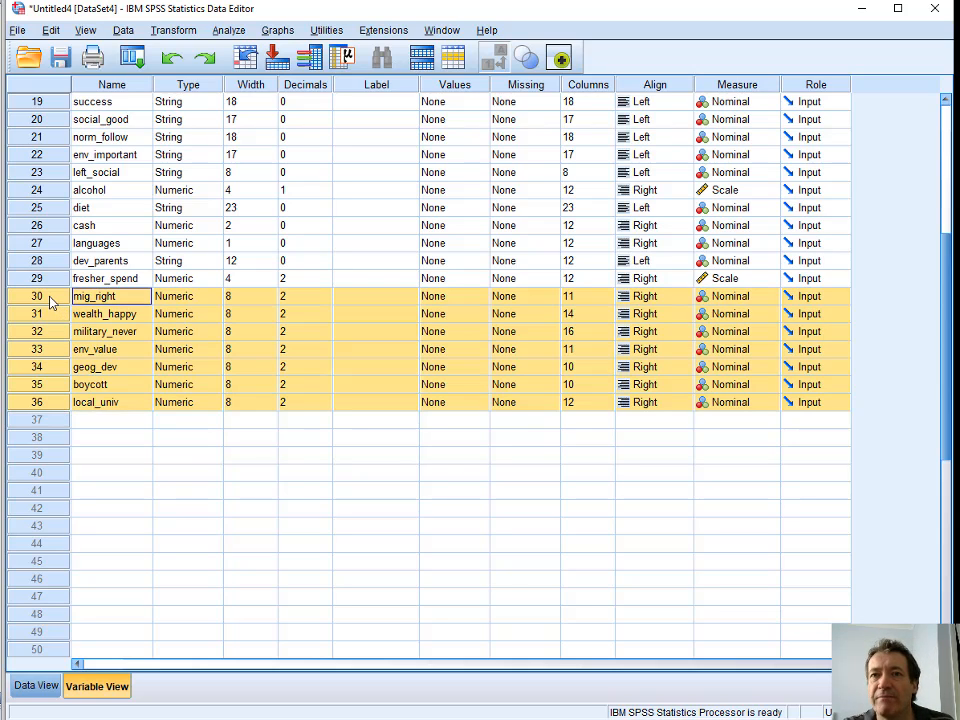
drag(50, 303, 52, 101)
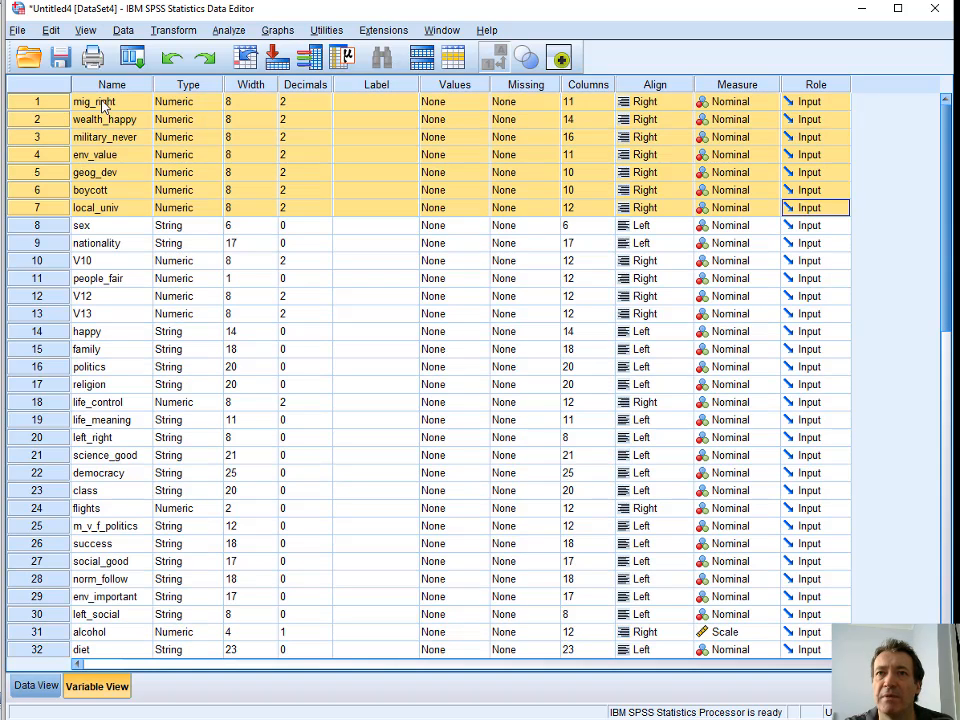
Step: Check the order and values of the moved columns, mig_right to local_univ, in the data
click(88, 101)
click(36, 686)
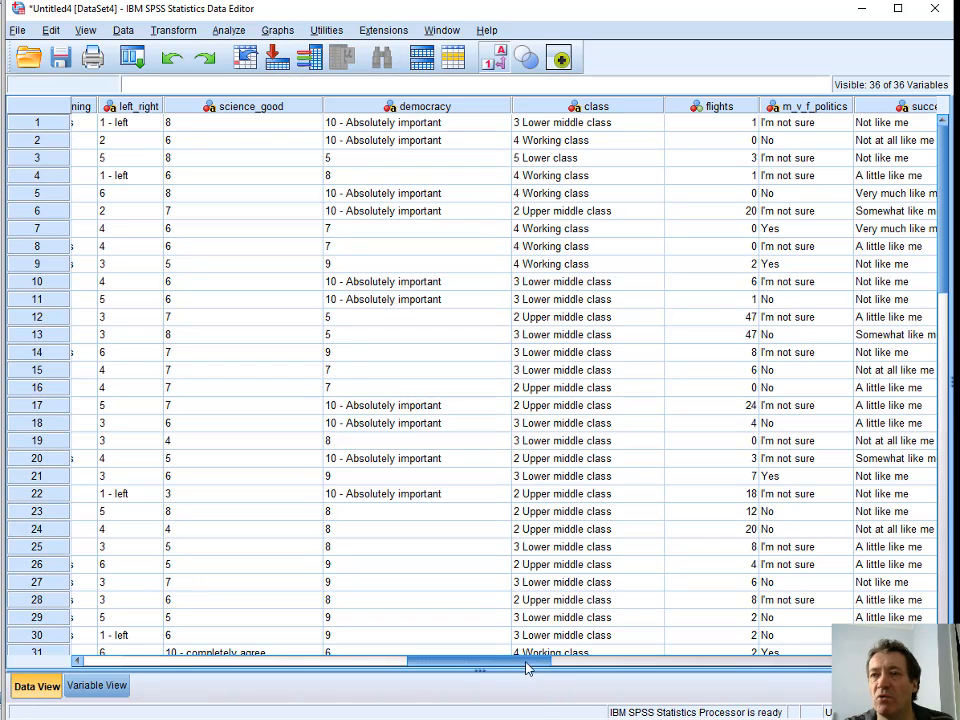
drag(526, 660, 156, 664)
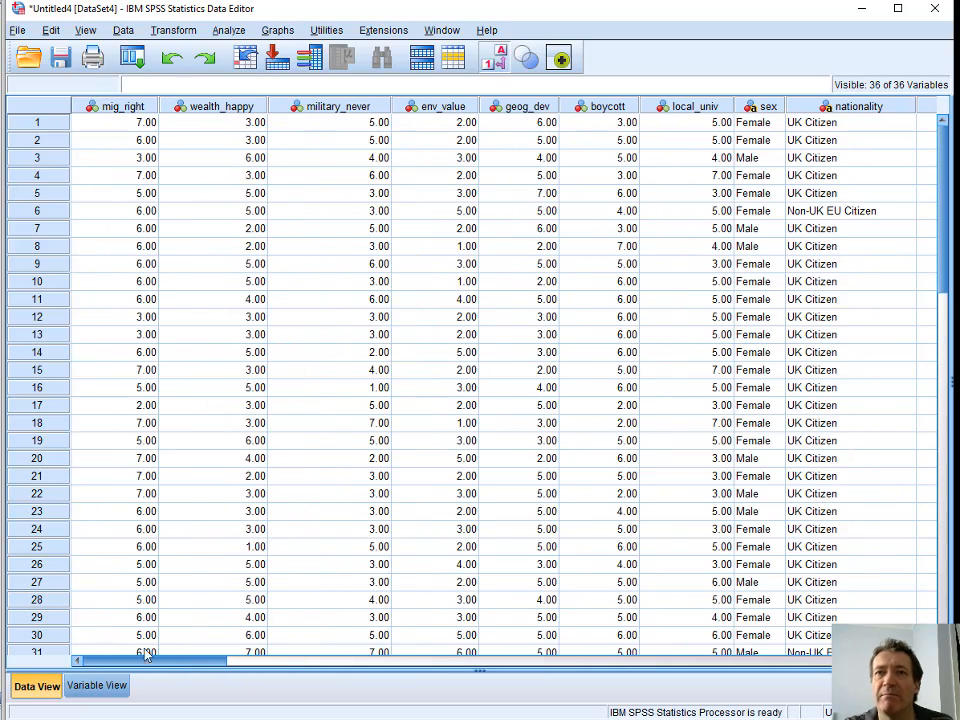